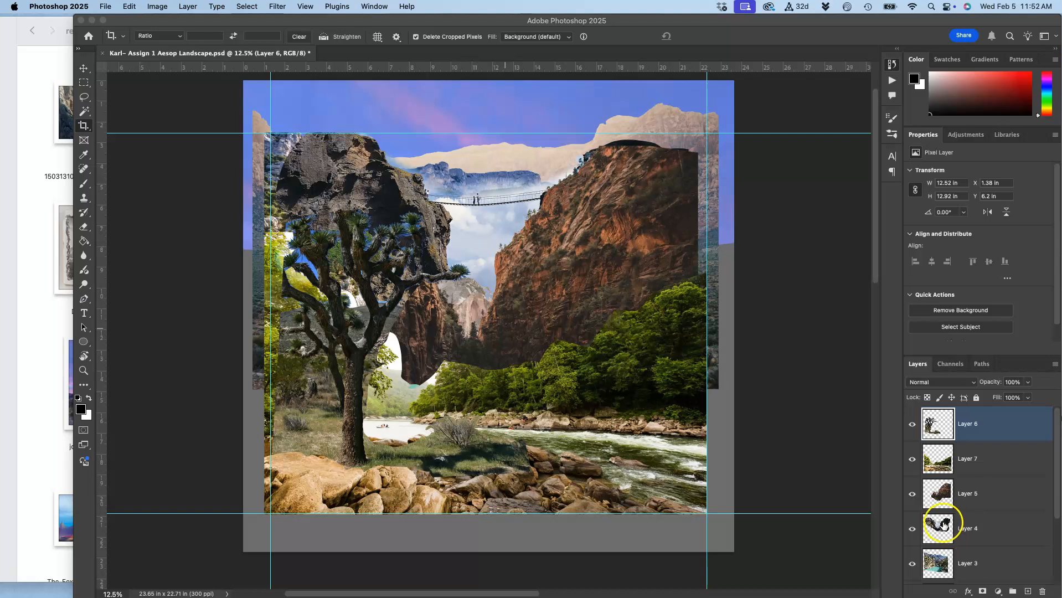
Select Layer 1, the sky, and toggle its visibility to identify its content in the composite.
scroll(972, 517, "down", 3)
left_click(974, 533)
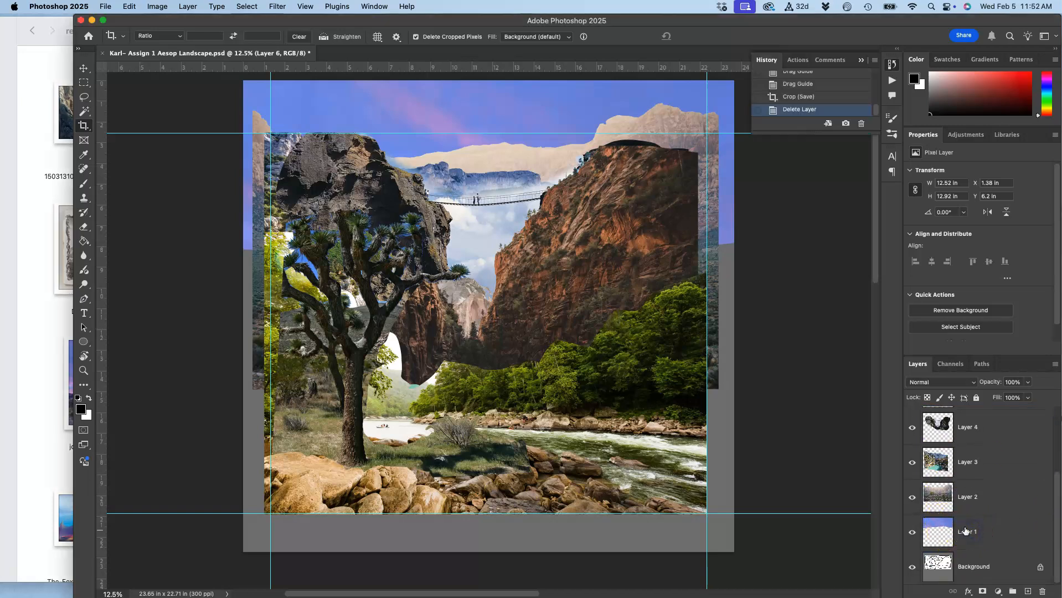
left_click(969, 532)
left_click(913, 533)
left_click(913, 534)
left_click(913, 534)
left_click(913, 534)
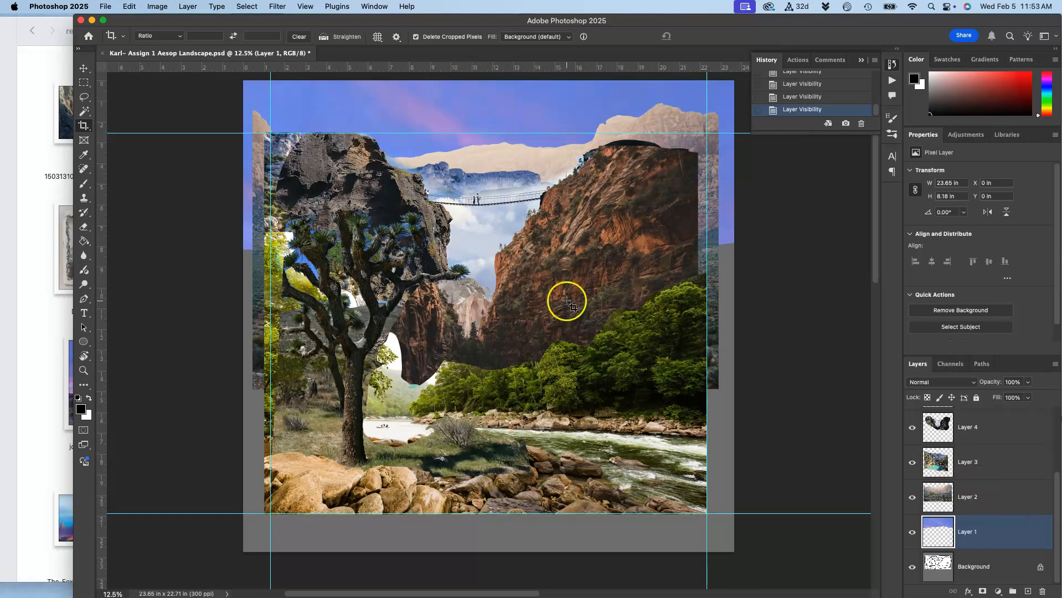
Brighten the sky on Layer 1 with a Levels adjustment, setting the midtone input level to 1.34.
left_click(158, 8)
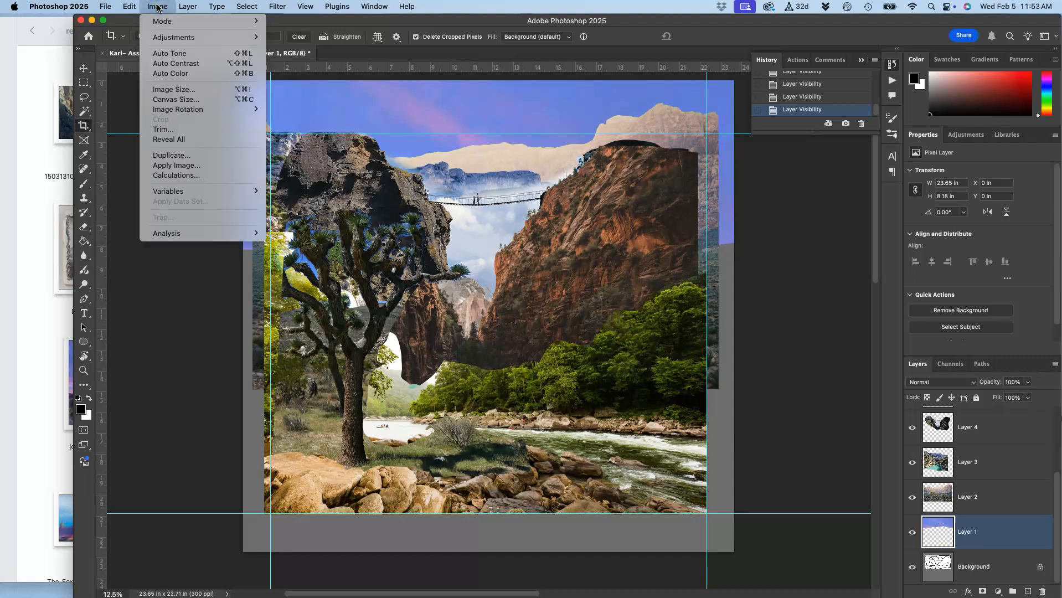
mouse_move(159, 39)
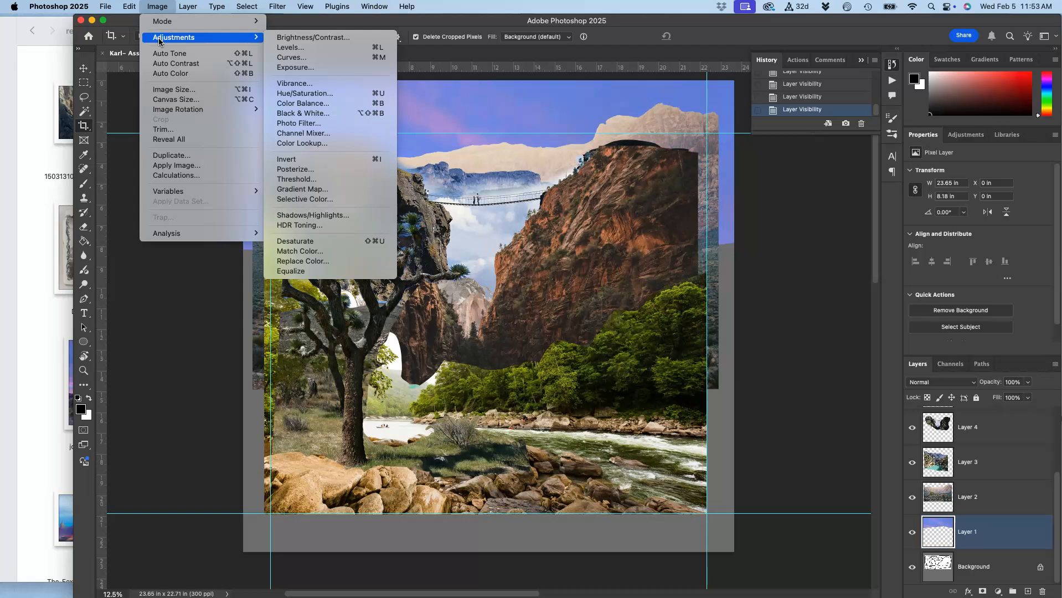
mouse_move(190, 8)
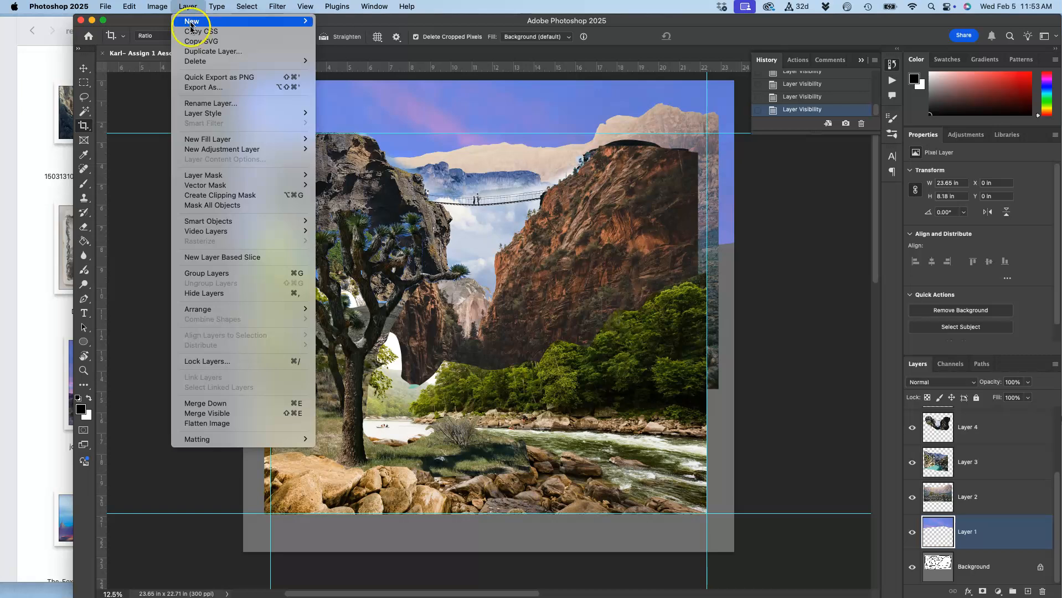
mouse_move(178, 148)
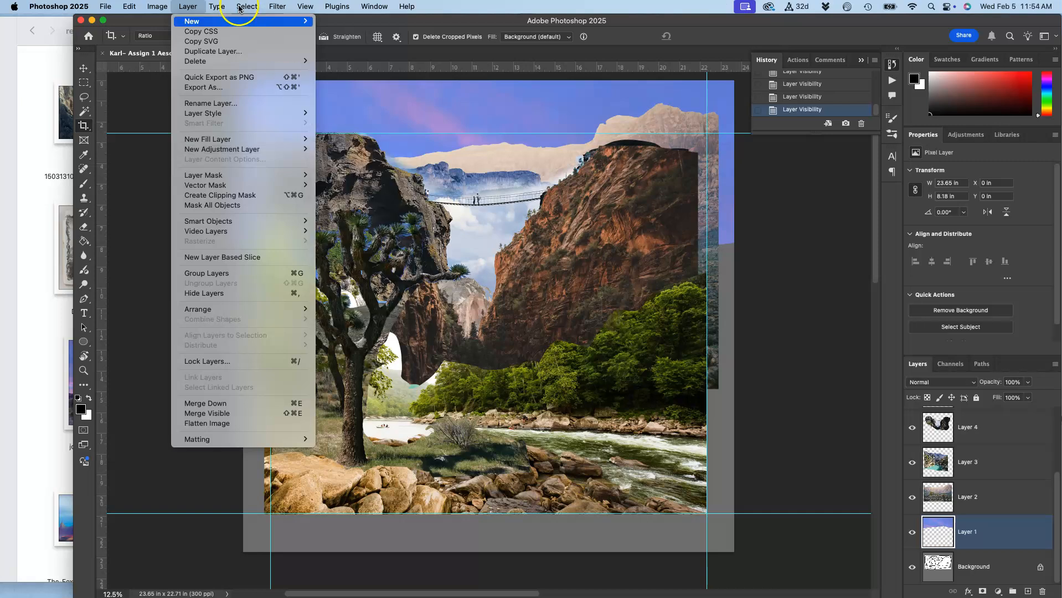
mouse_move(158, 3)
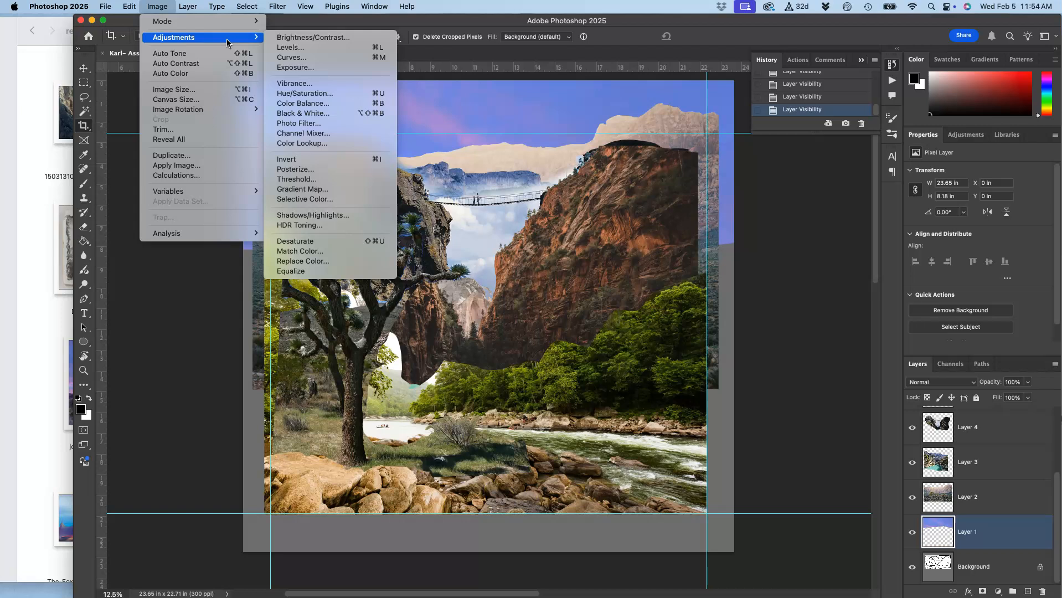
left_click(302, 49)
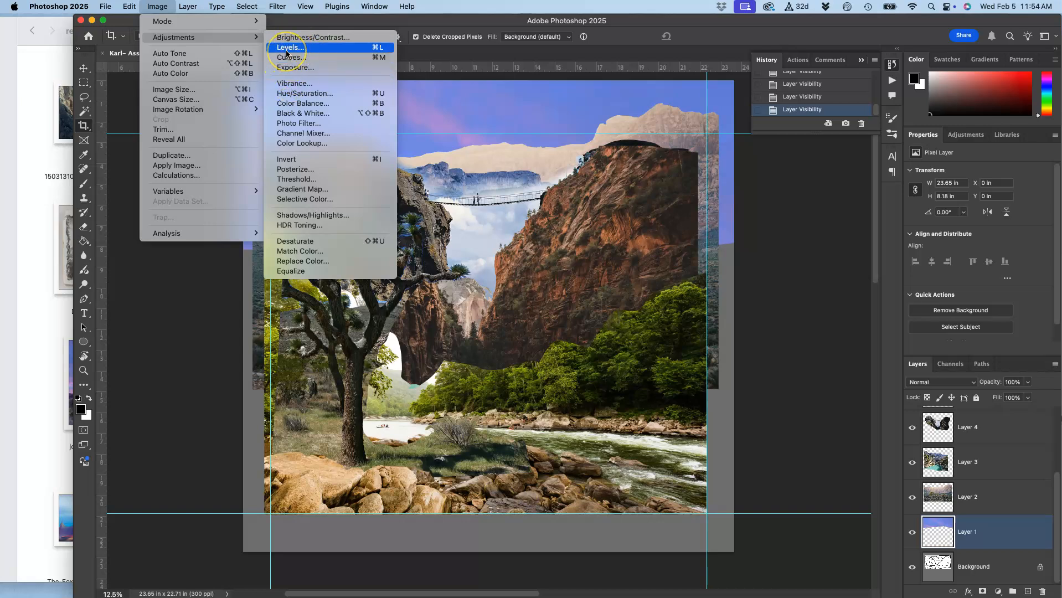
left_click(287, 48)
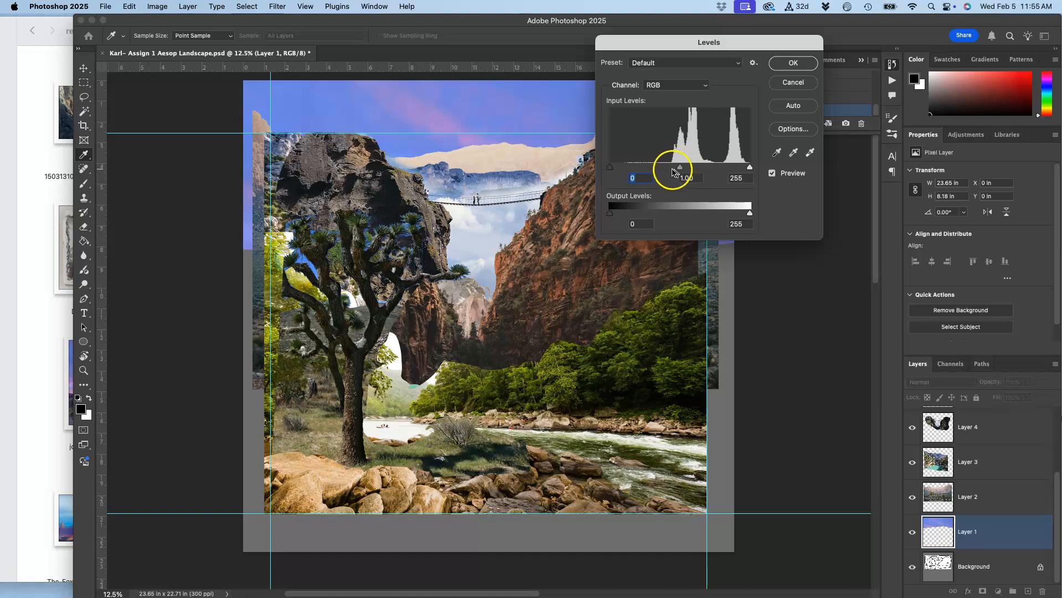
left_click_drag(682, 169, 715, 165)
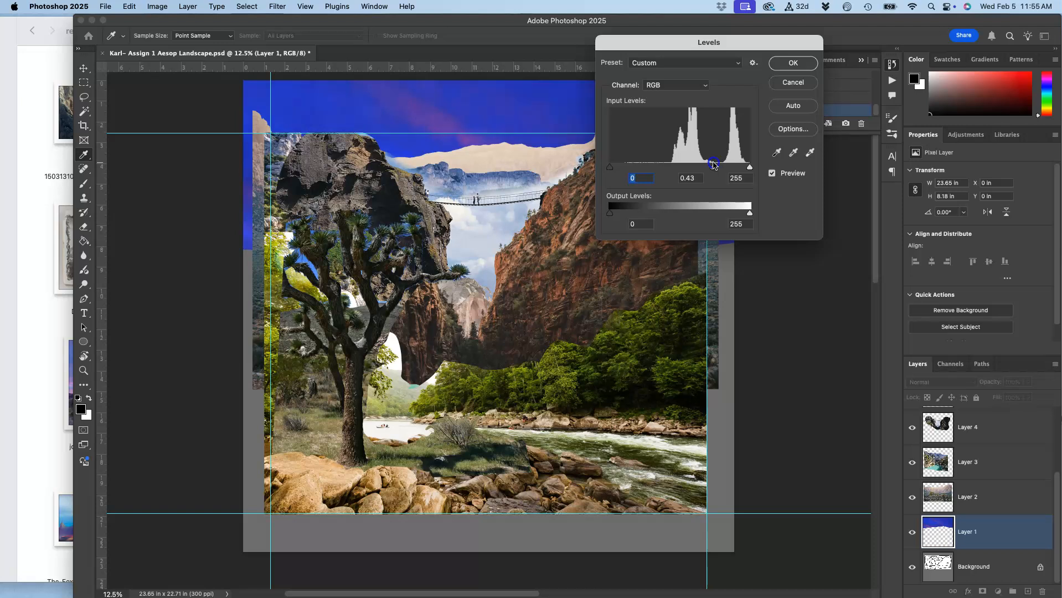
left_click_drag(712, 166, 666, 169)
left_click_drag(659, 167, 681, 164)
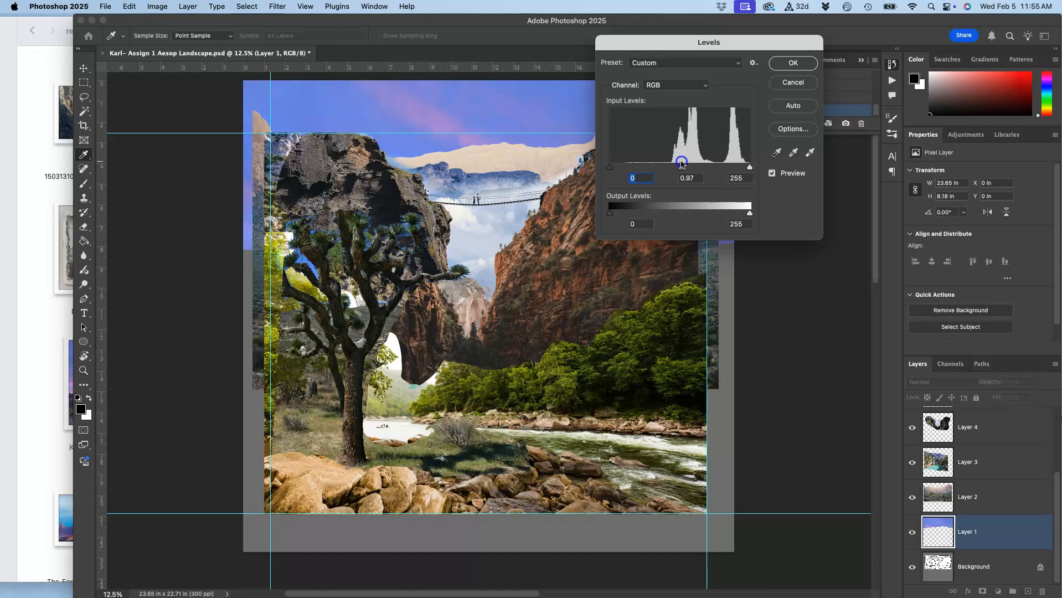
mouse_move(682, 163)
left_mouse_down()
mouse_move(643, 168)
mouse_move(700, 164)
mouse_move(586, 162)
mouse_move(787, 157)
mouse_move(674, 172)
left_mouse_up()
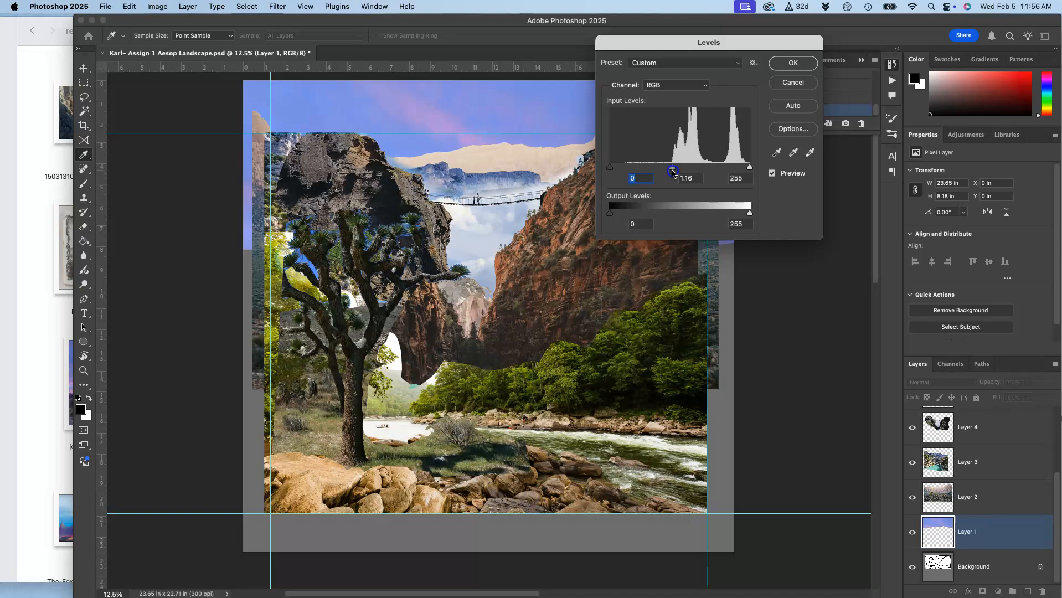
left_click_drag(674, 173, 666, 170)
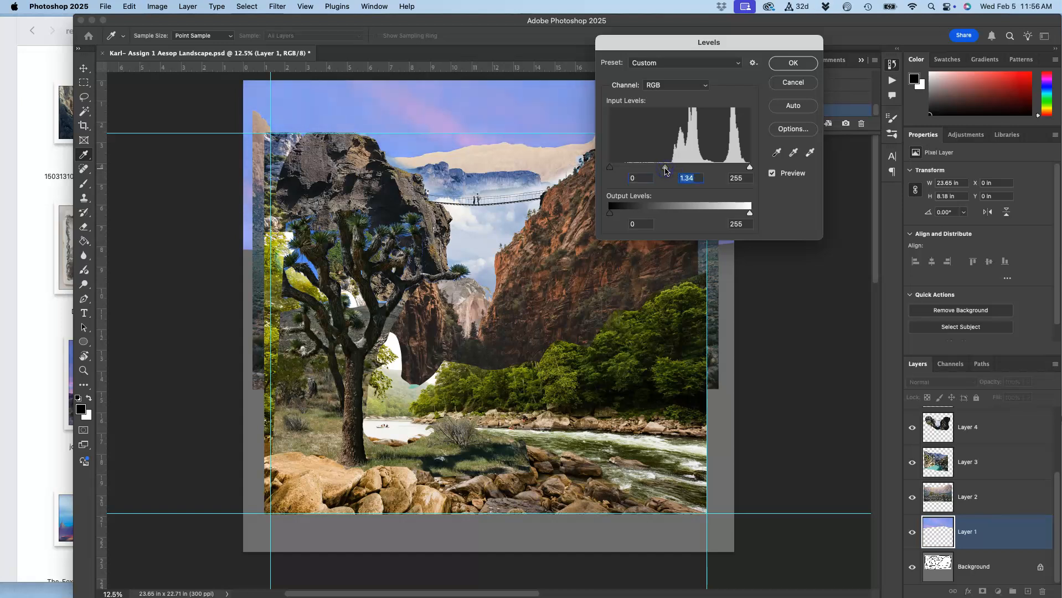
left_click(790, 65)
key("c")
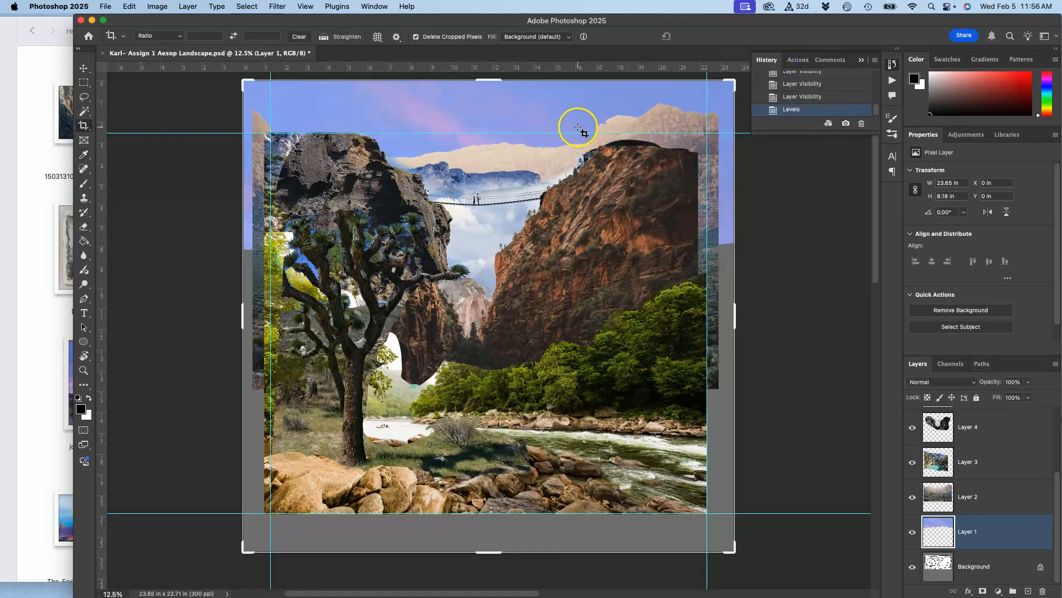
Compare the sky before and after the Levels adjustment by switching between history states, ending on the adjusted state.
left_click(793, 98)
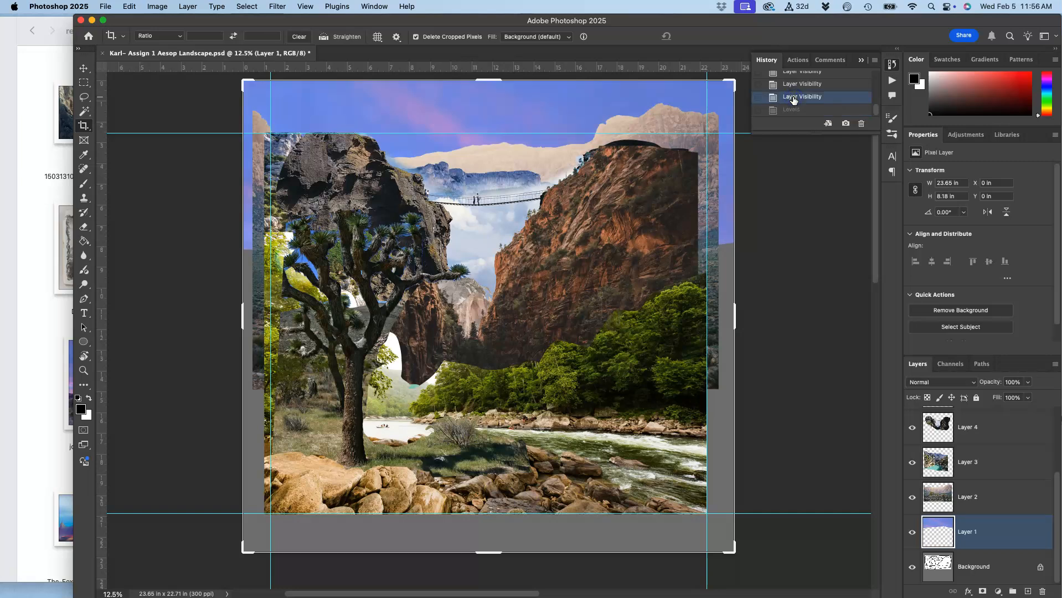
left_click(793, 109)
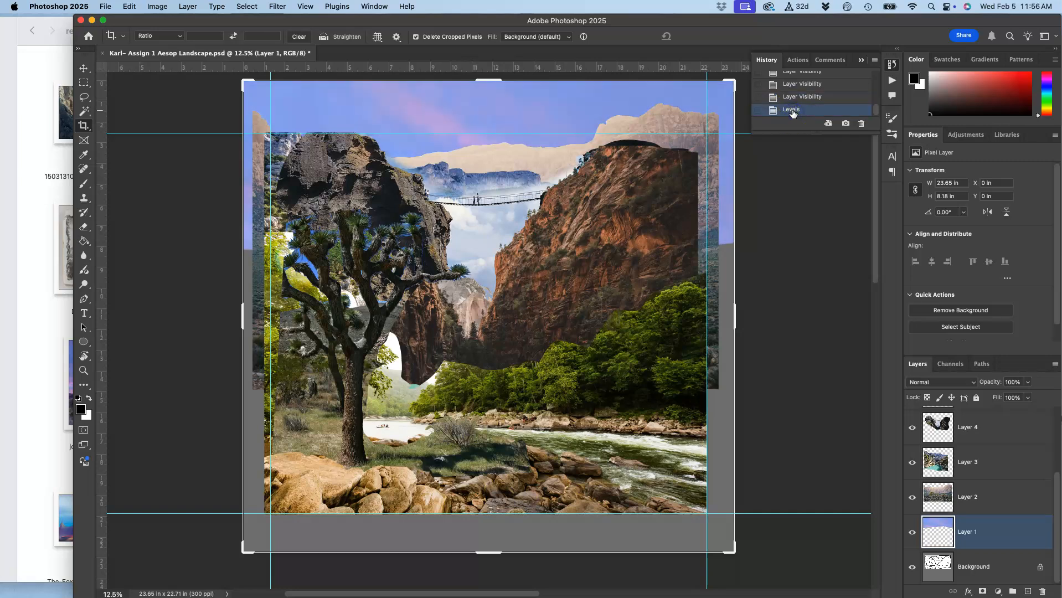
left_click(793, 97)
left_click(794, 110)
Hide the guides on the canvas.
key("super+;")
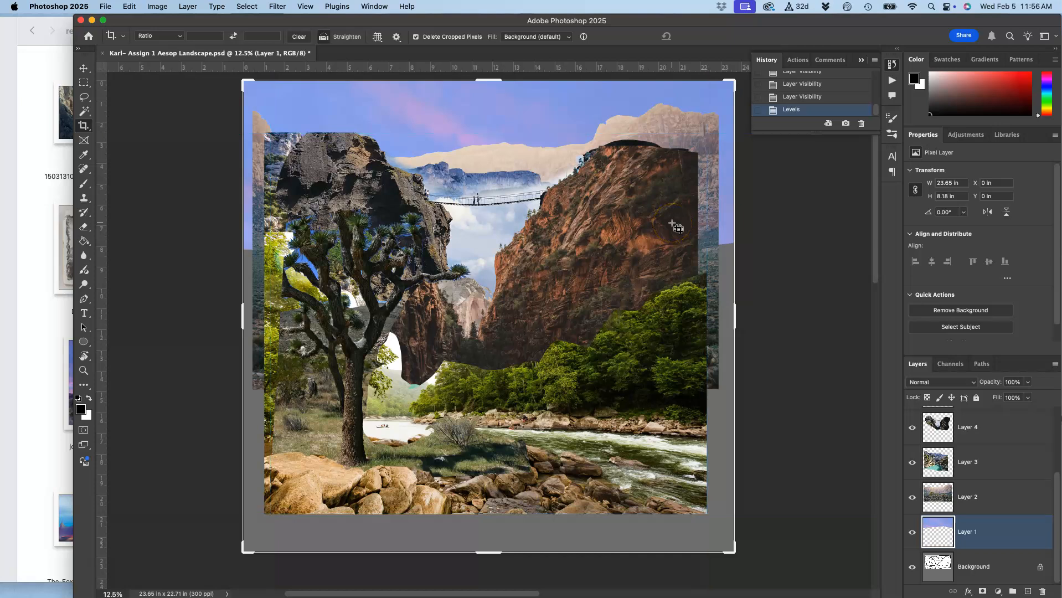
key("super+;")
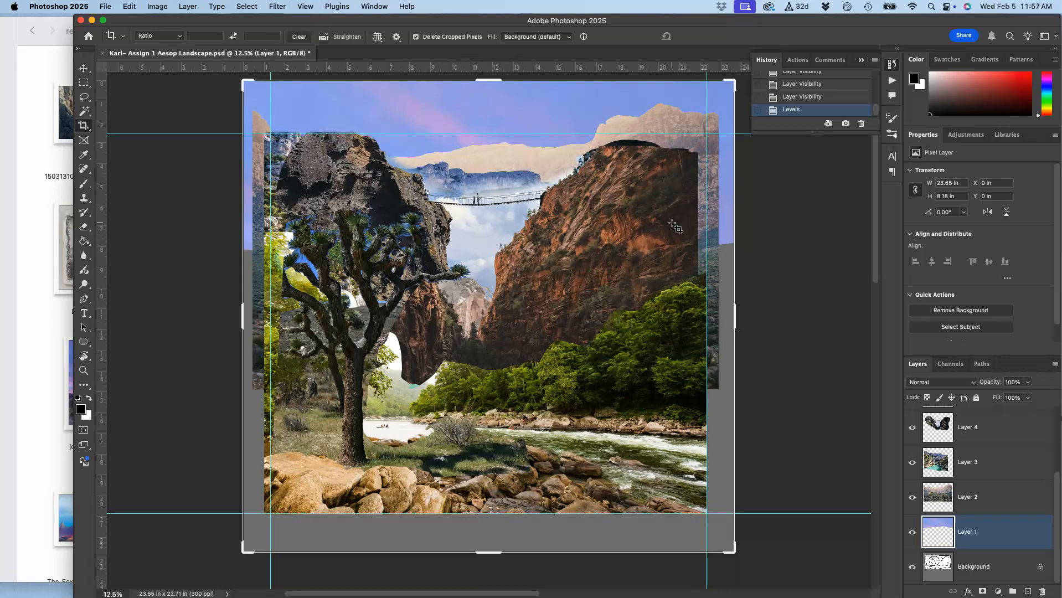
key("super+;")
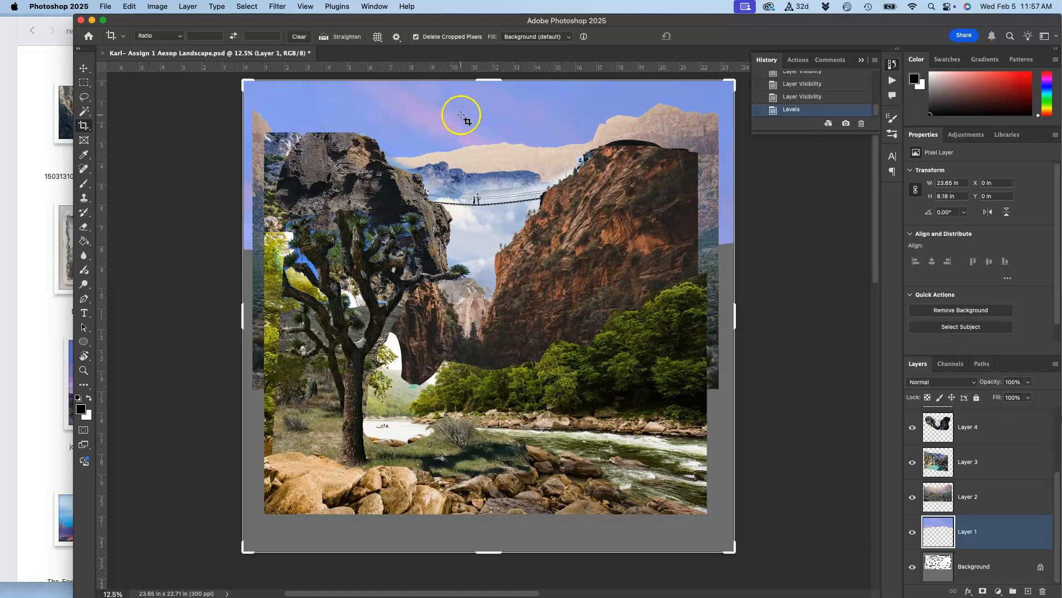
Start a Color Balance adjustment on the sky layer and set the midtones to red +44, green +36 and yellow -35.
left_click(157, 6)
mouse_move(164, 44)
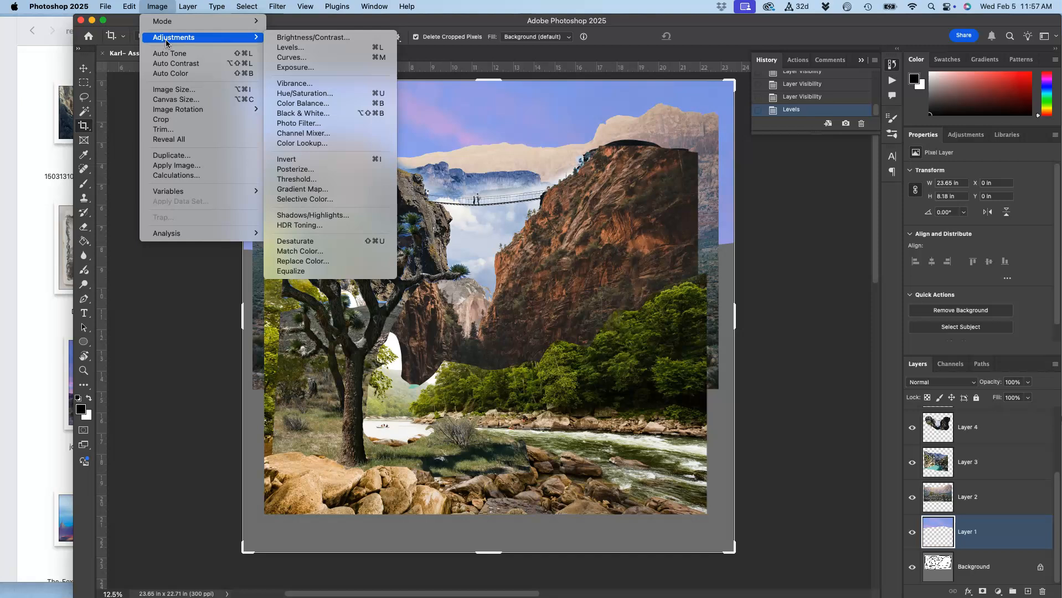
left_click(302, 104)
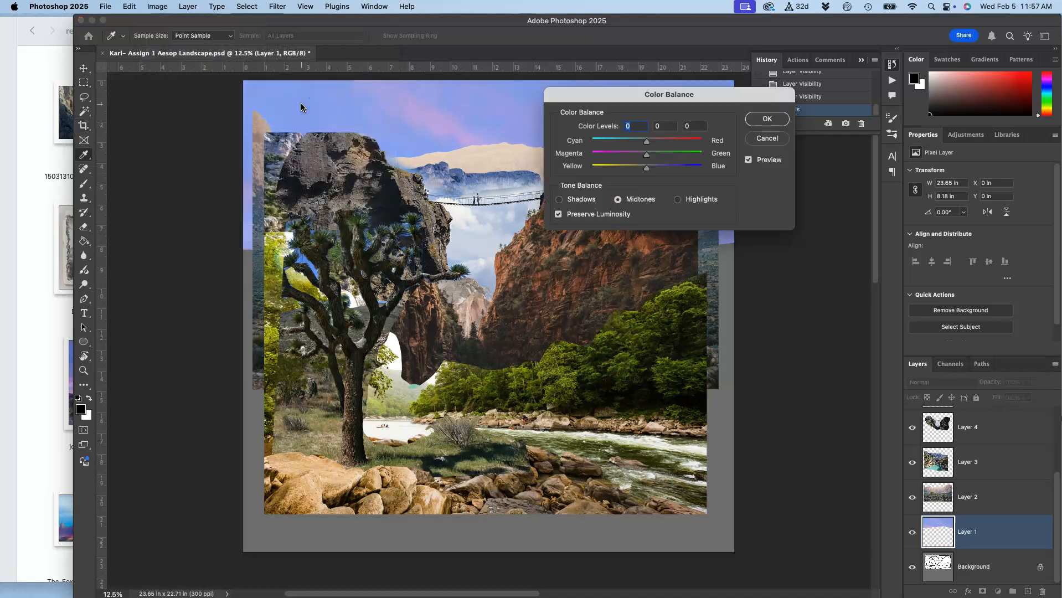
left_click_drag(623, 94, 683, 251)
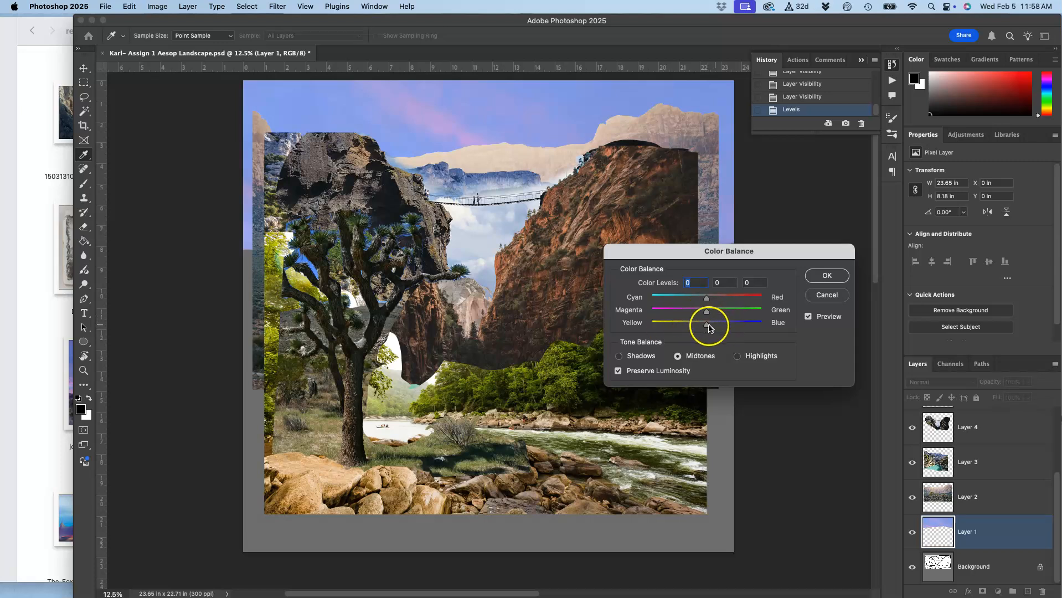
mouse_move(706, 328)
left_mouse_down()
mouse_move(796, 330)
mouse_move(622, 318)
mouse_move(757, 323)
mouse_move(688, 321)
left_mouse_up()
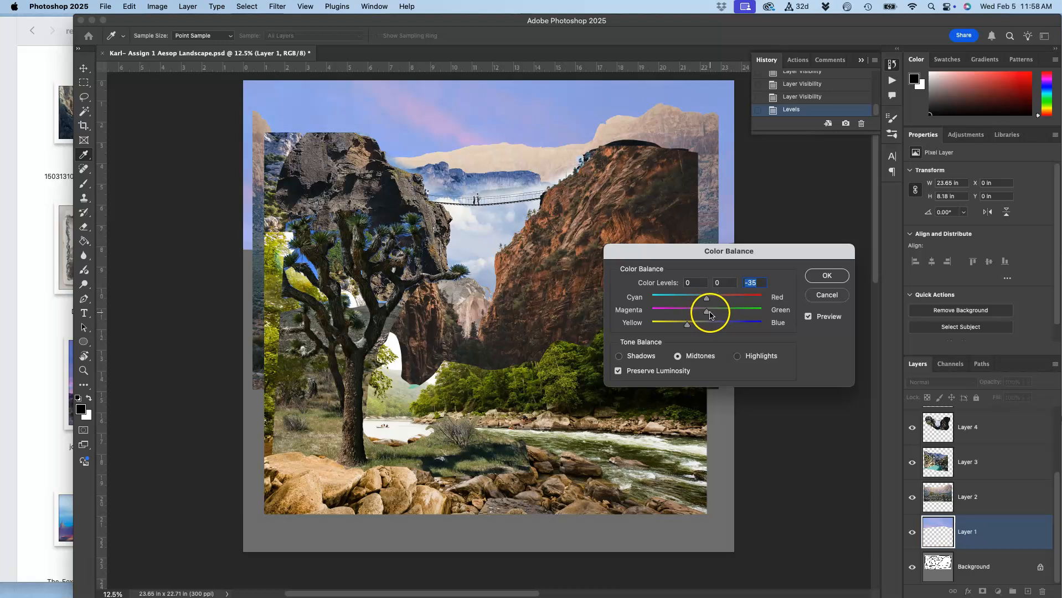
left_click_drag(708, 313, 736, 312)
mouse_move(736, 312)
left_mouse_down()
mouse_move(706, 298)
mouse_move(746, 298)
mouse_move(665, 300)
mouse_move(732, 299)
left_mouse_up()
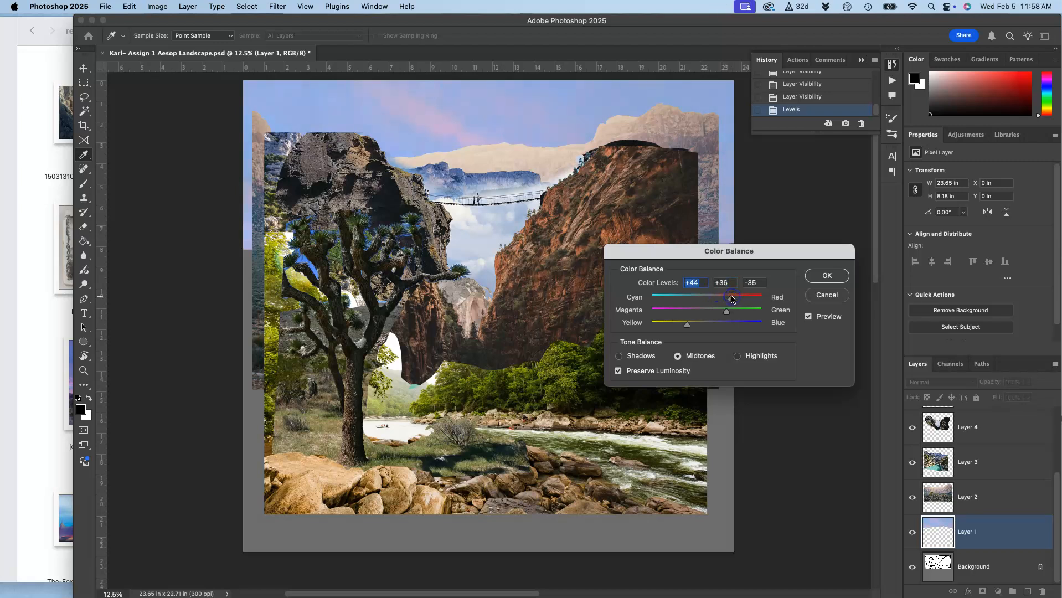
Set the highlights to +12, 0, -13 and the shadows to -29, 0, +25, and apply the Color Balance adjustment.
left_click(738, 358)
left_click_drag(707, 327, 714, 302)
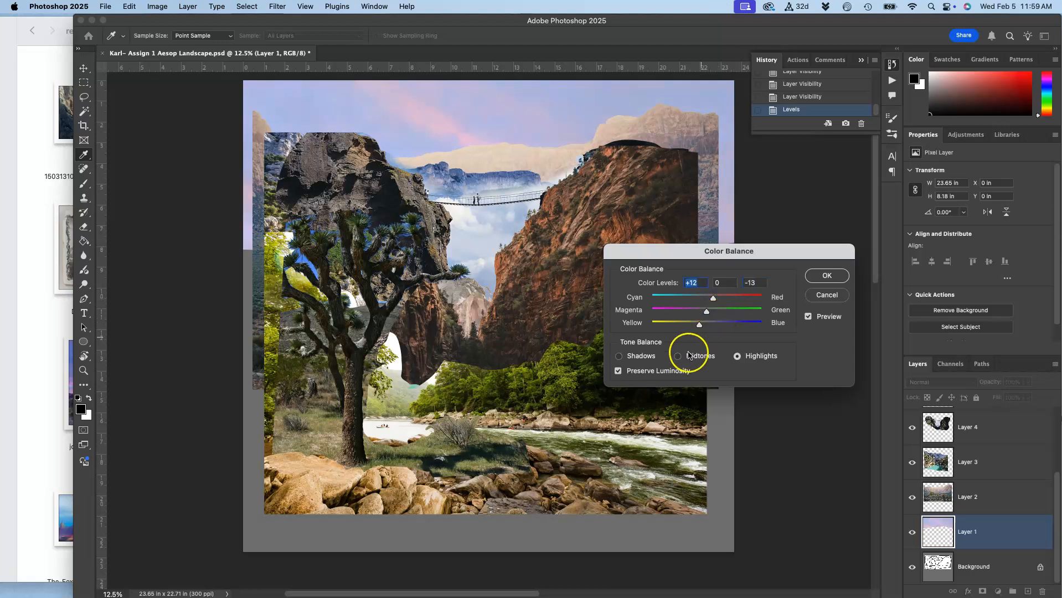
left_click(621, 357)
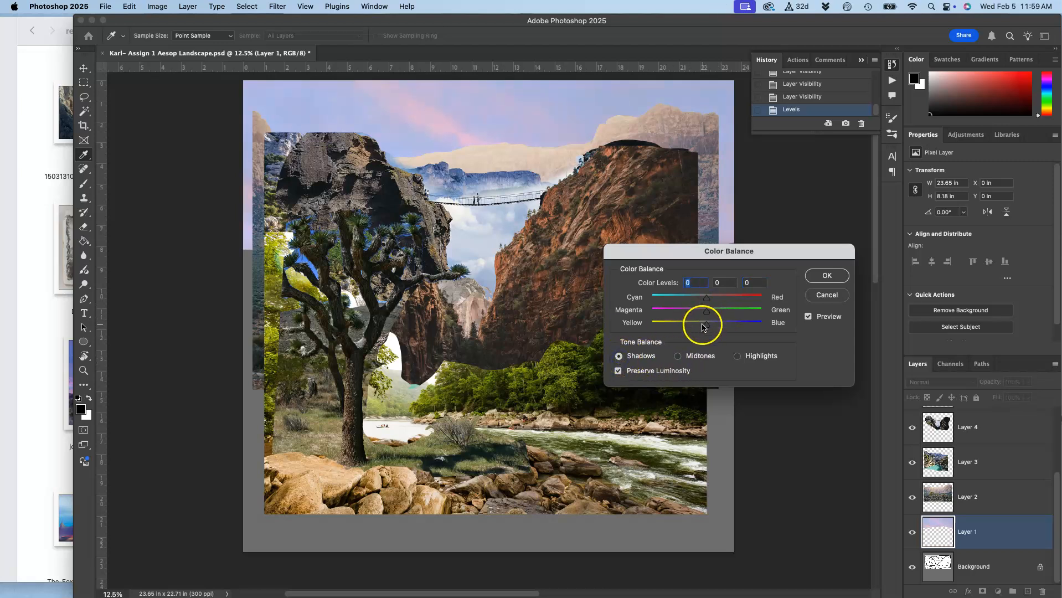
left_click_drag(706, 327, 691, 299)
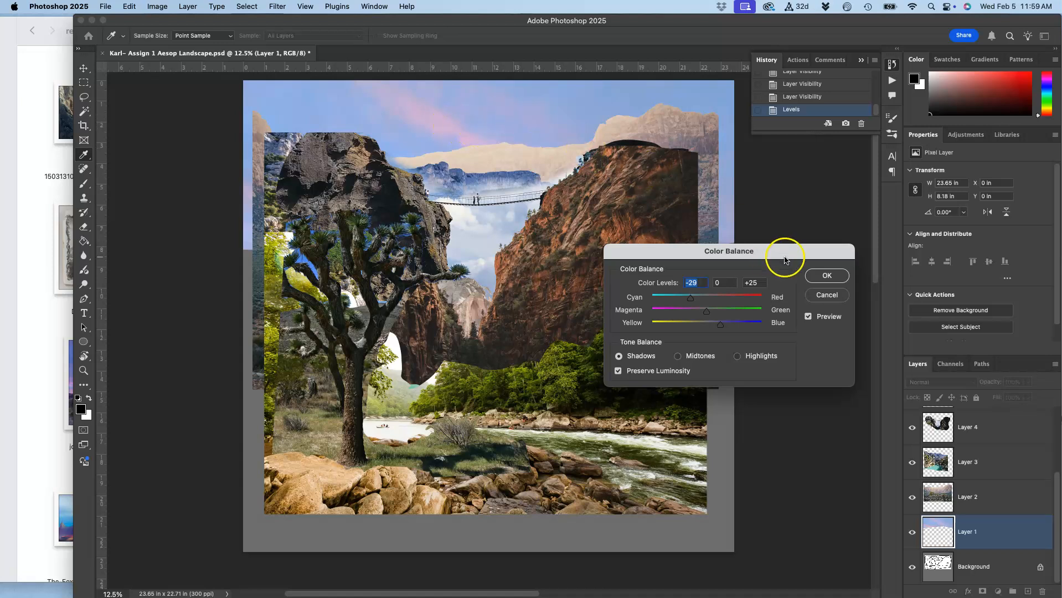
left_click(824, 277)
key("c")
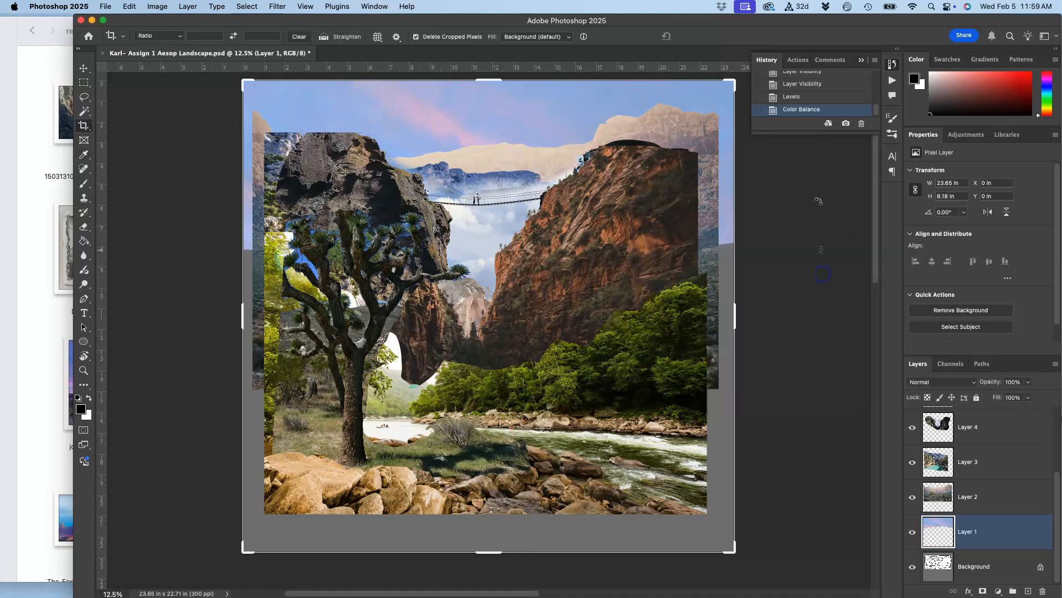
Compare the original, Levels and Color Balance states of the sky in the history, ending on the Color Balance state.
left_click(797, 100)
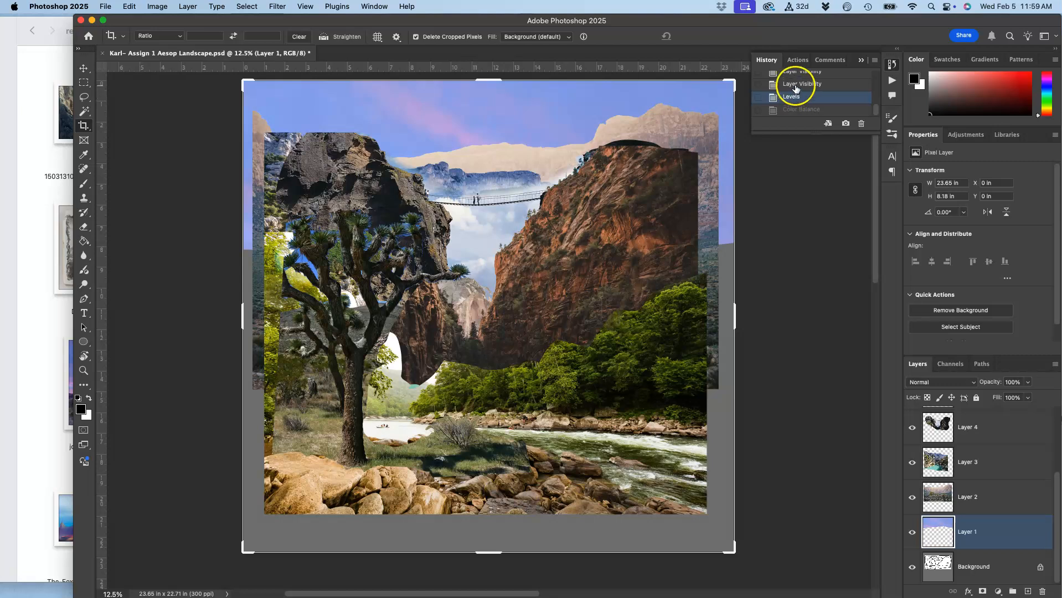
left_click(795, 86)
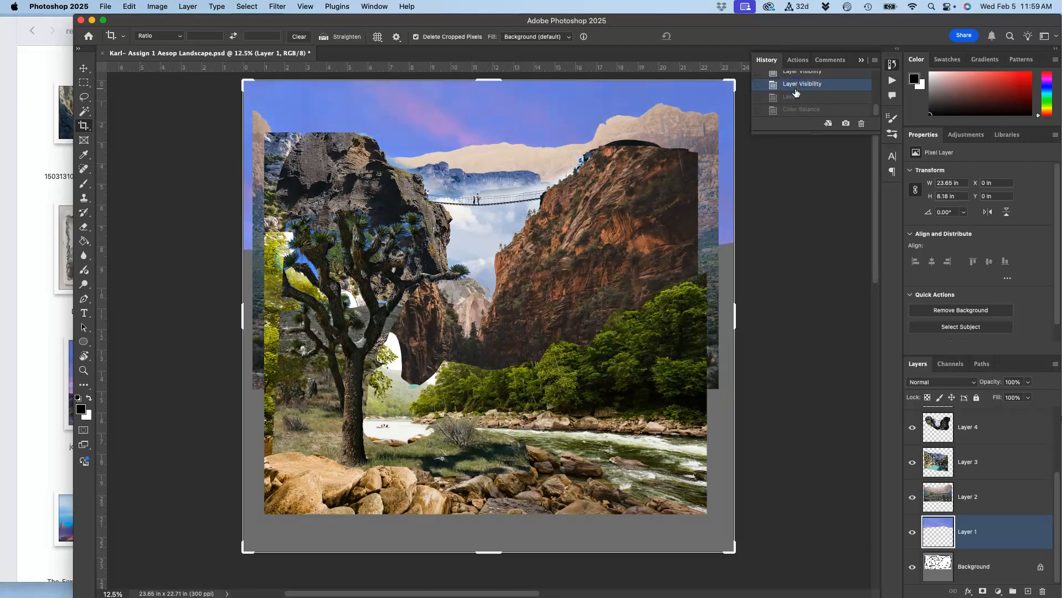
left_click(793, 99)
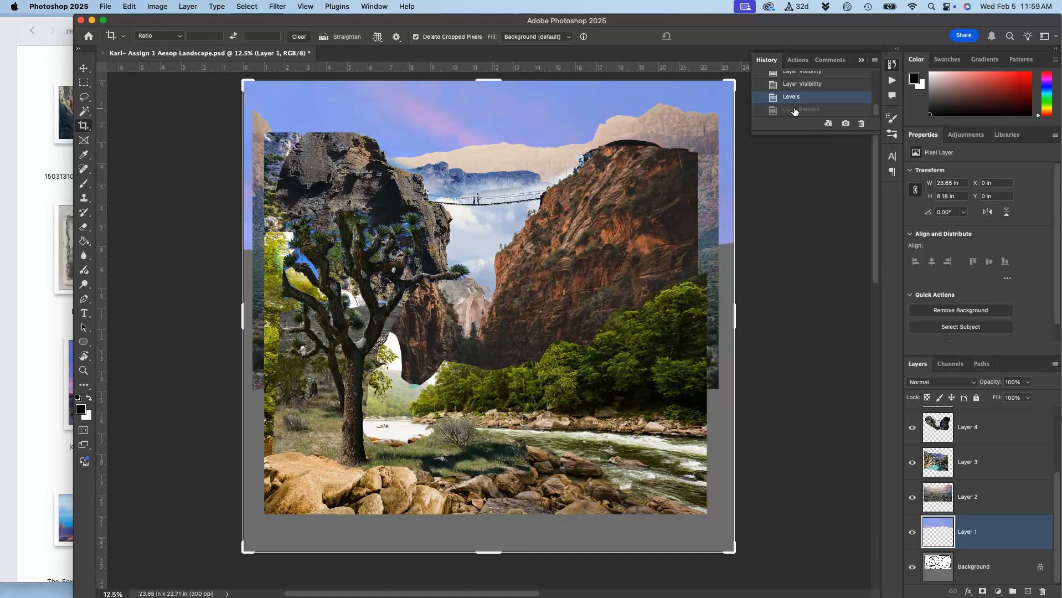
left_click(796, 110)
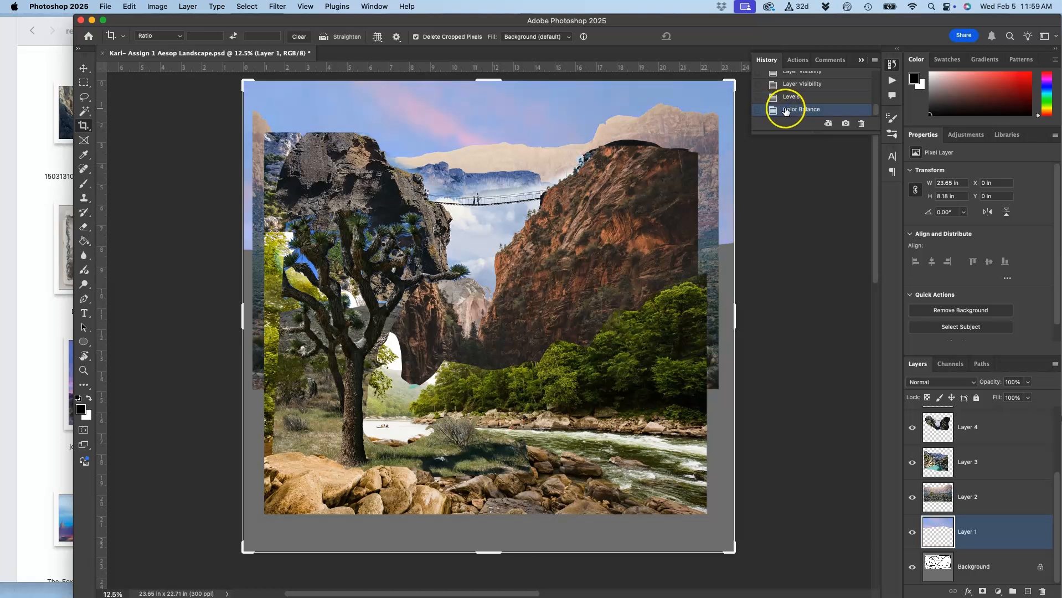
Apply a Hue/Saturation adjustment to the sky layer with hue -4 and saturation -14.
left_click(158, 7)
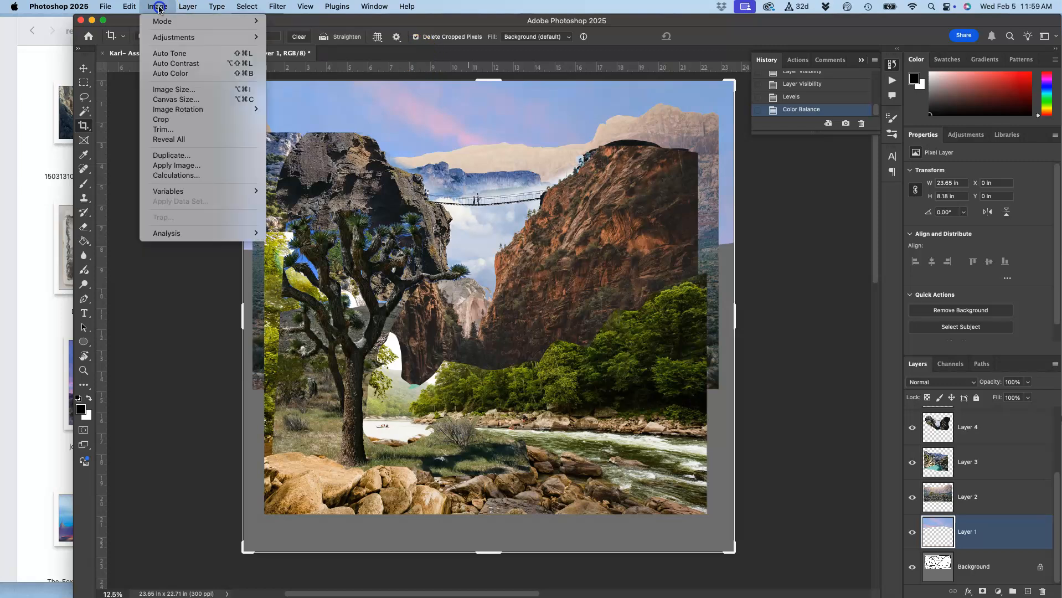
mouse_move(167, 36)
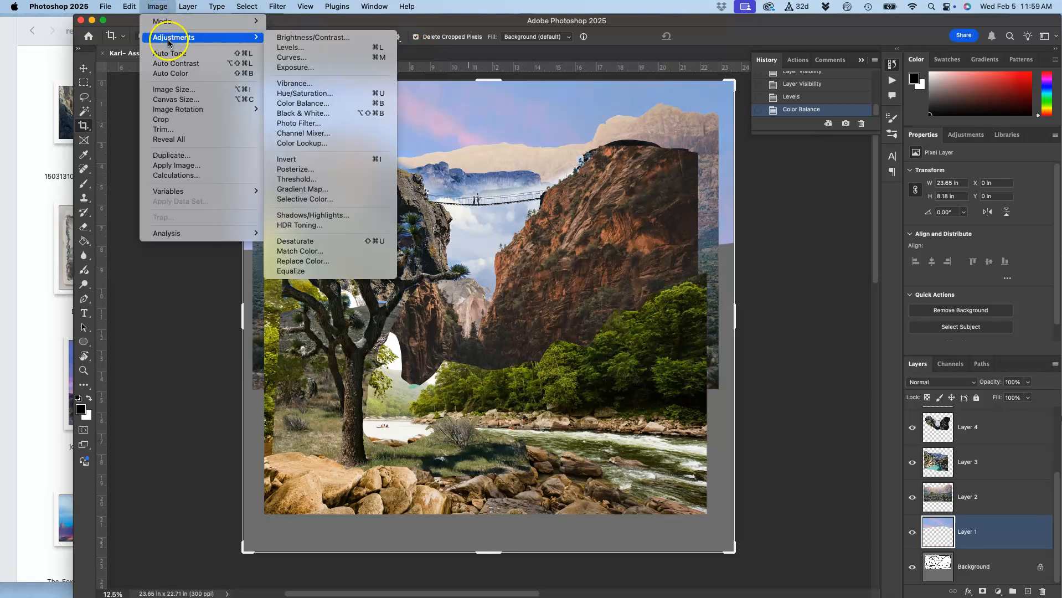
left_click(313, 95)
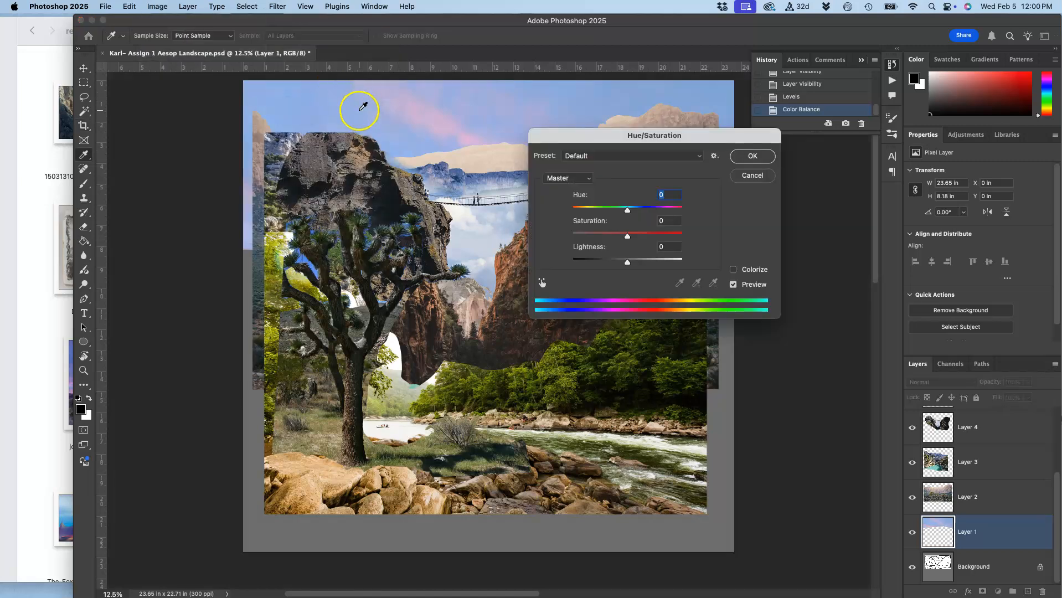
left_click(151, 7)
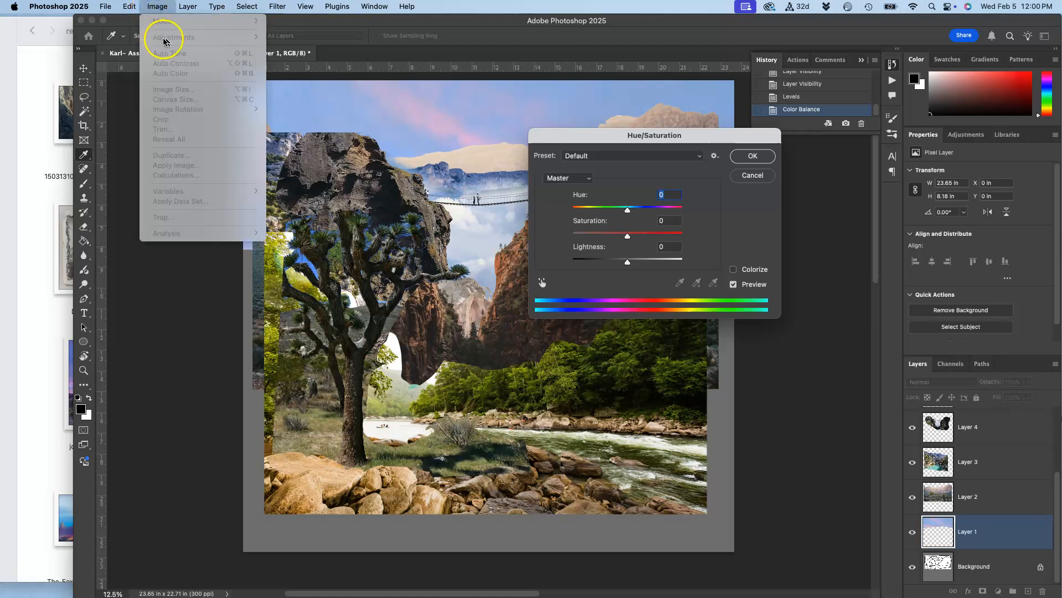
left_click(637, 138)
left_click_drag(637, 140, 683, 207)
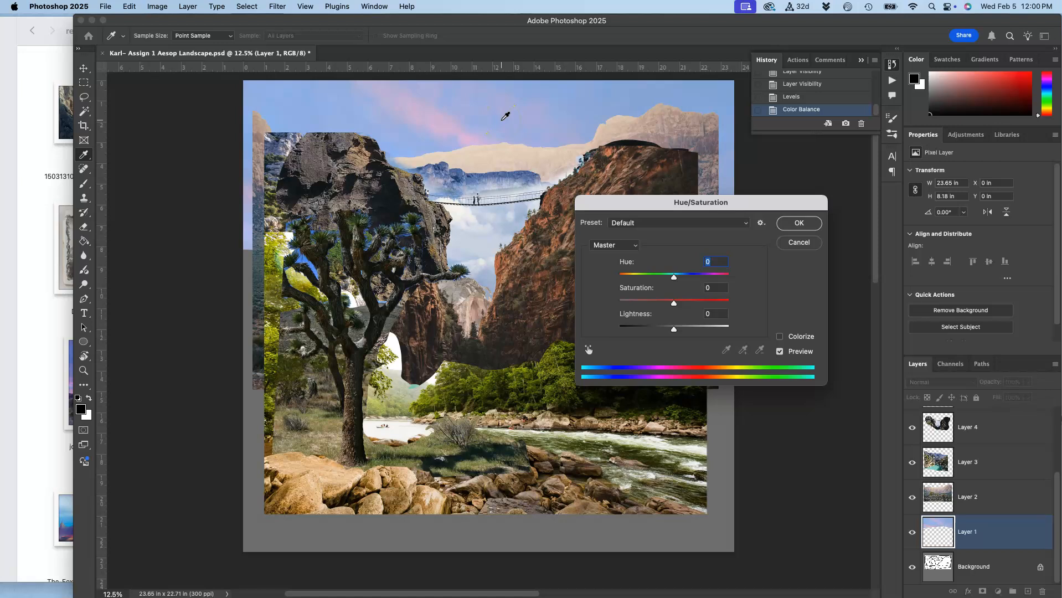
left_click_drag(673, 276, 625, 285)
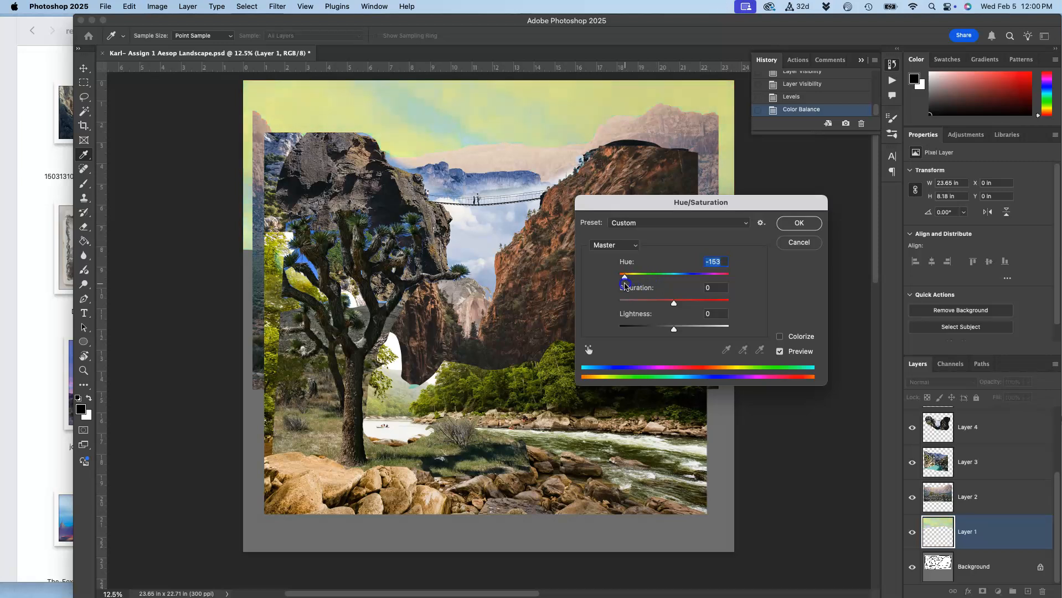
mouse_move(626, 284)
left_mouse_down()
mouse_move(754, 267)
mouse_move(613, 288)
left_mouse_up()
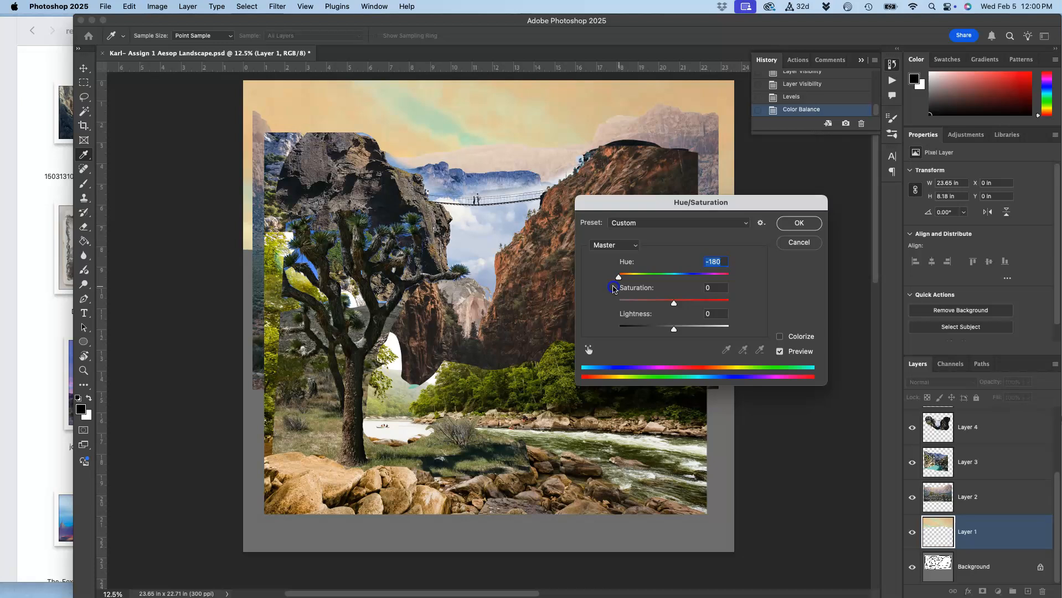
left_click_drag(613, 288, 672, 281)
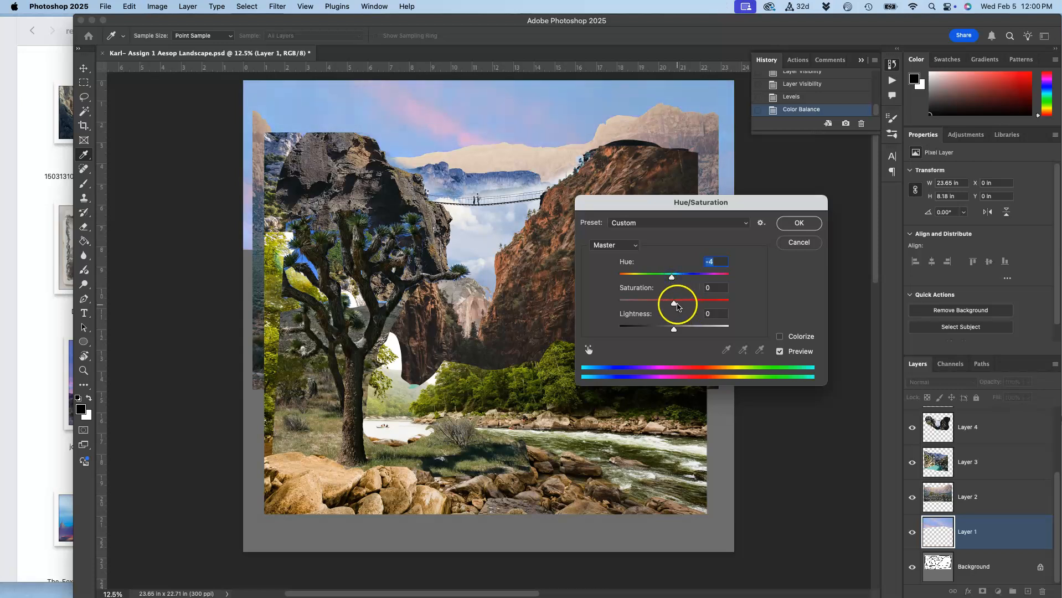
mouse_move(673, 303)
left_mouse_down()
mouse_move(795, 283)
mouse_move(603, 303)
mouse_move(689, 300)
mouse_move(666, 301)
left_mouse_up()
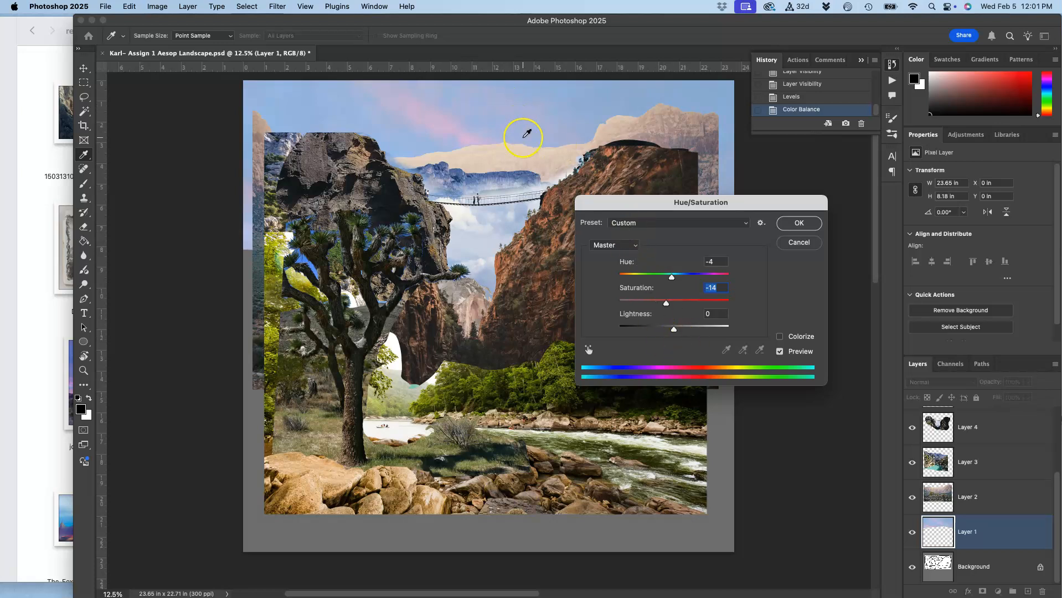
left_click(797, 224)
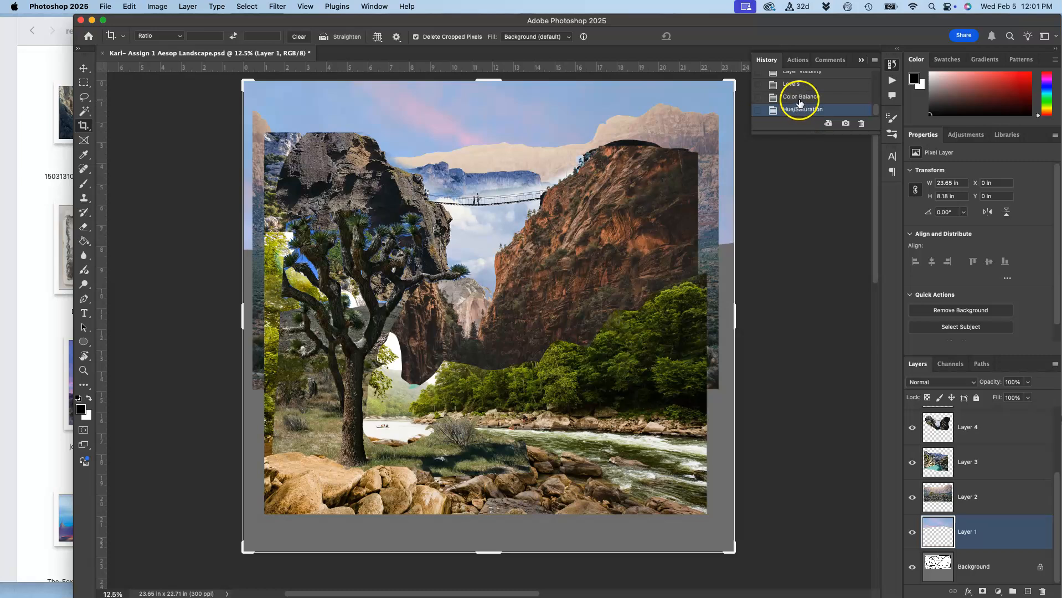
Compare the sky's original, Levels, Color Balance and Hue/Saturation states in the history, ending on the Hue/Saturation state.
left_click(795, 76)
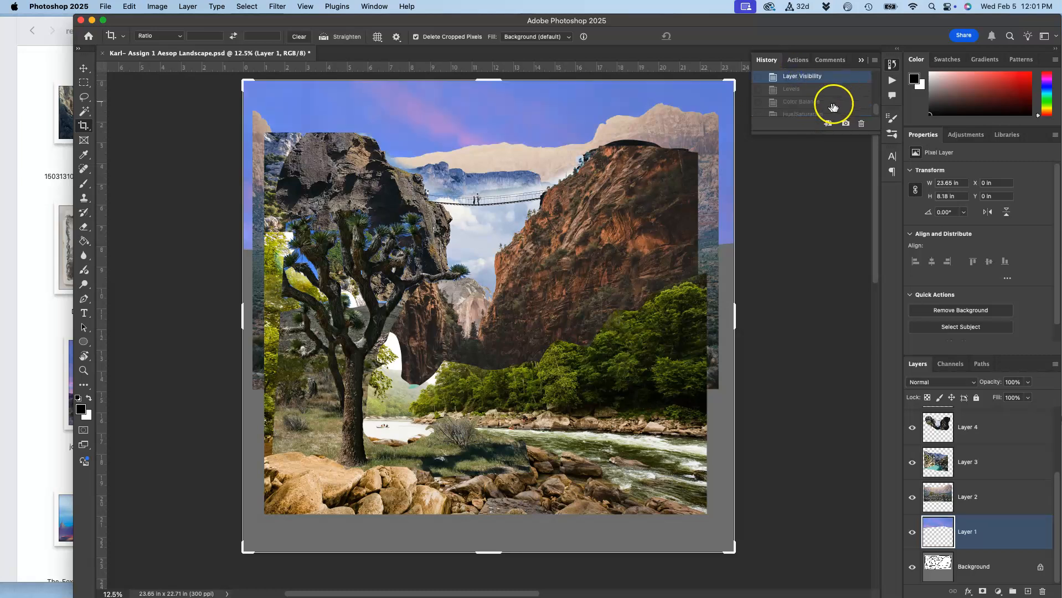
left_click(794, 90)
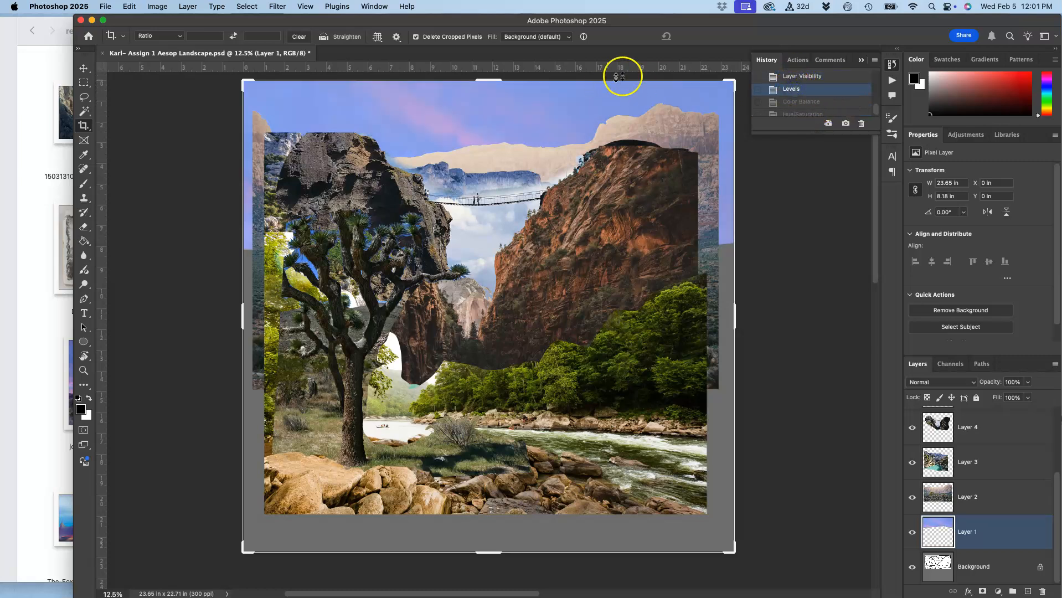
left_click(803, 102)
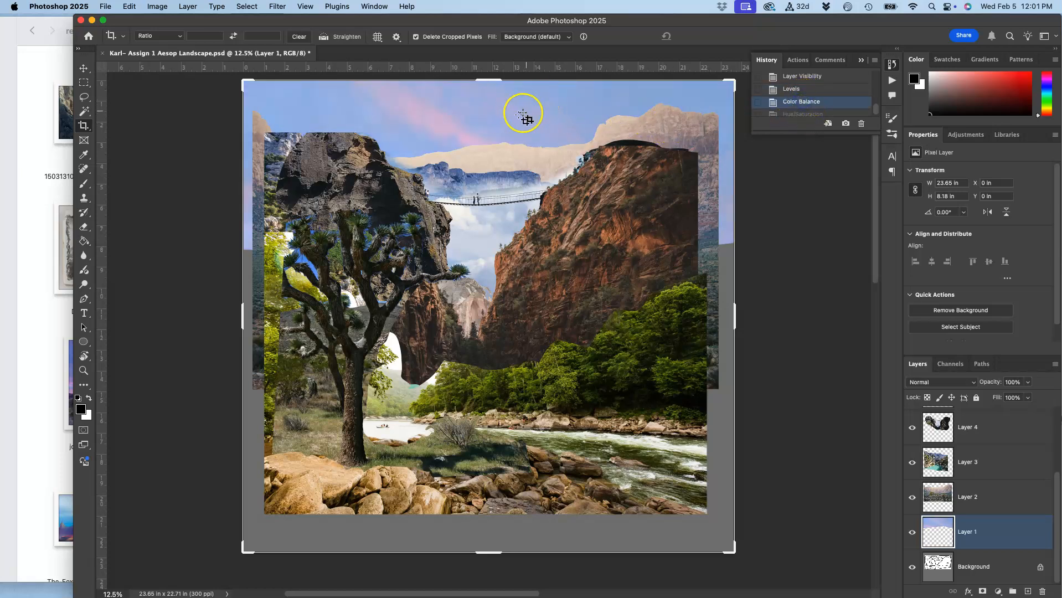
left_click(797, 113)
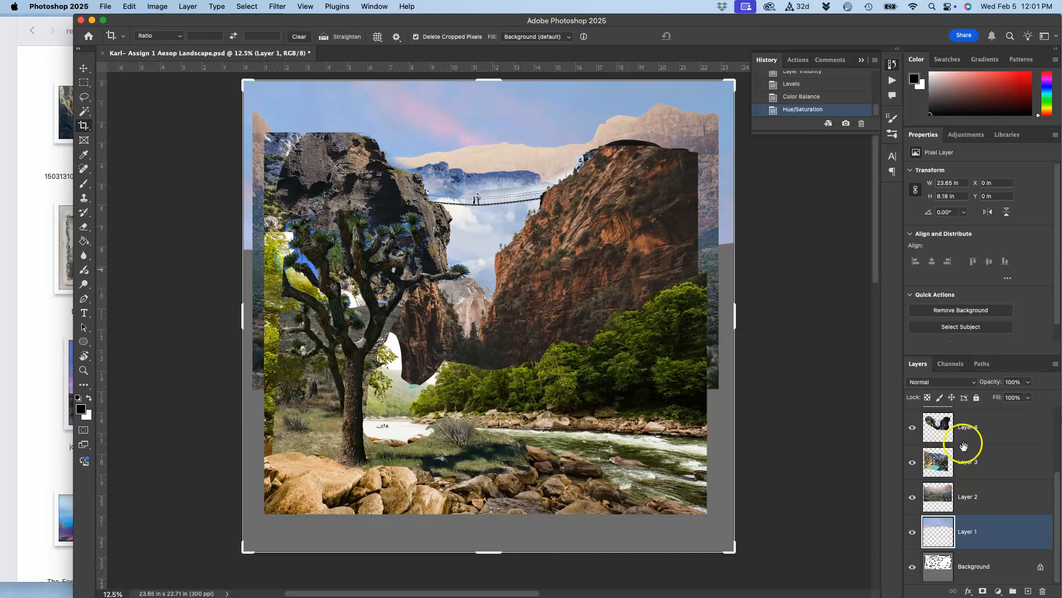
Select the distant mountain layer, Layer 2, and toggle its visibility off and back on to identify it.
left_click(943, 494)
left_click(912, 501)
left_click(911, 501)
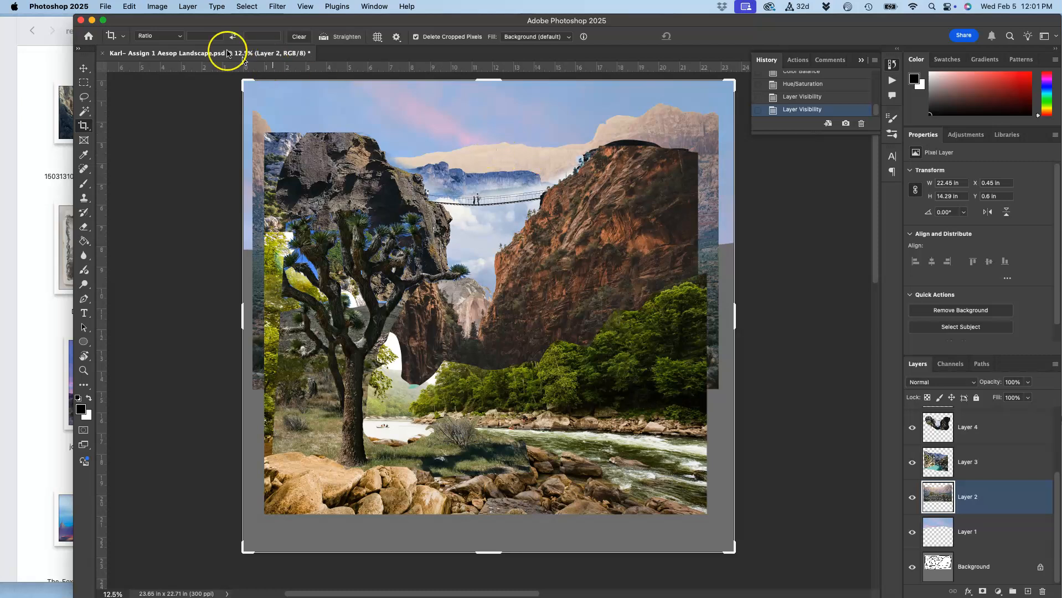
Apply Levels to Layer 2 with midtones at 0.50 and output black at 18, and compare it with the preceding history state.
left_click(160, 9)
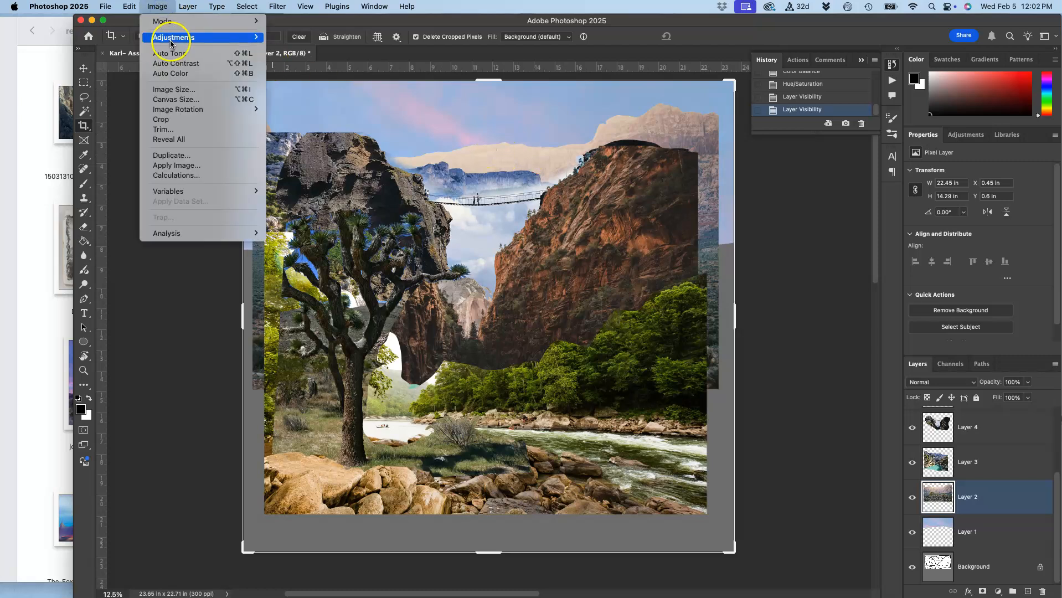
mouse_move(175, 37)
left_click(304, 48)
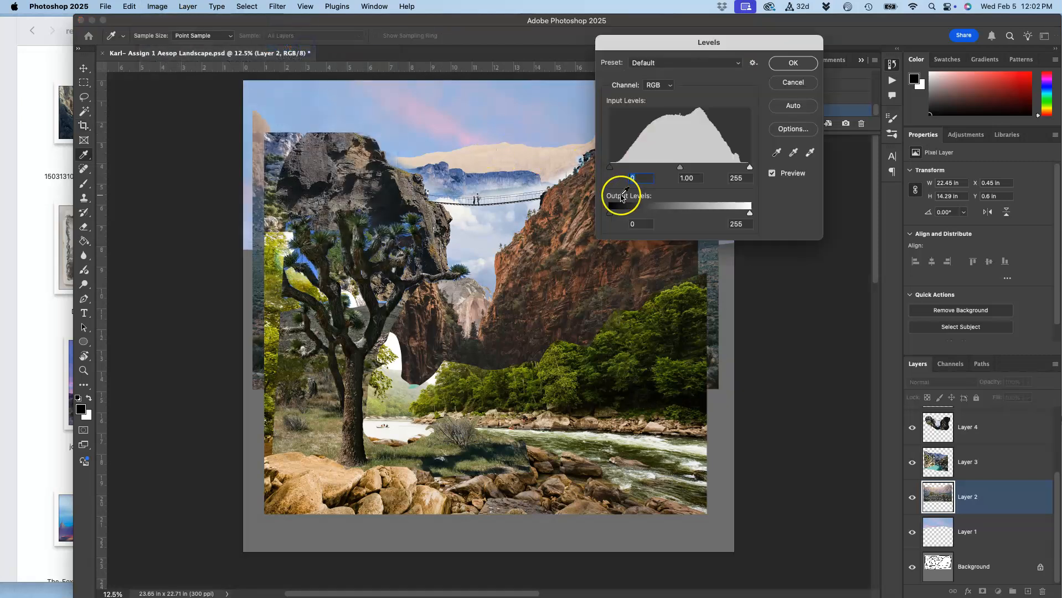
left_click_drag(692, 49, 721, 237)
left_click_drag(708, 356, 736, 358)
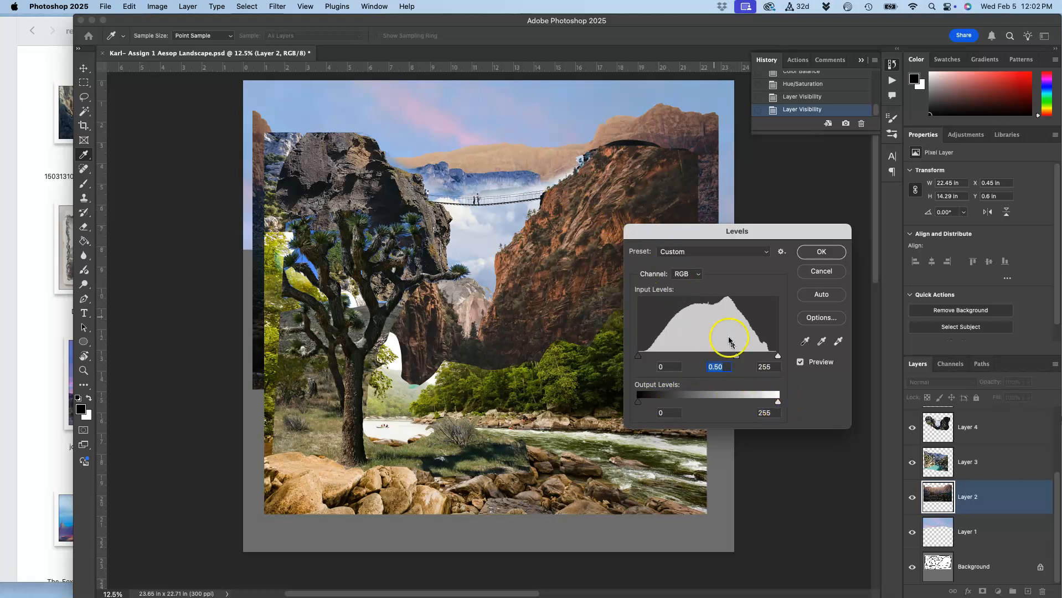
mouse_move(779, 404)
left_mouse_down()
mouse_move(753, 406)
mouse_move(778, 405)
left_mouse_up()
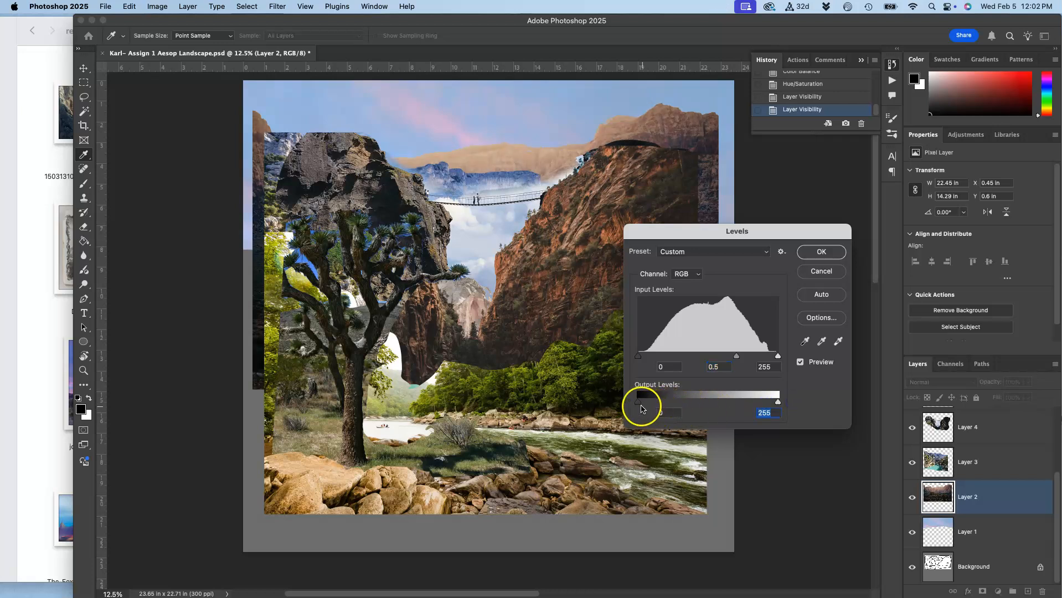
left_click_drag(638, 403, 648, 405)
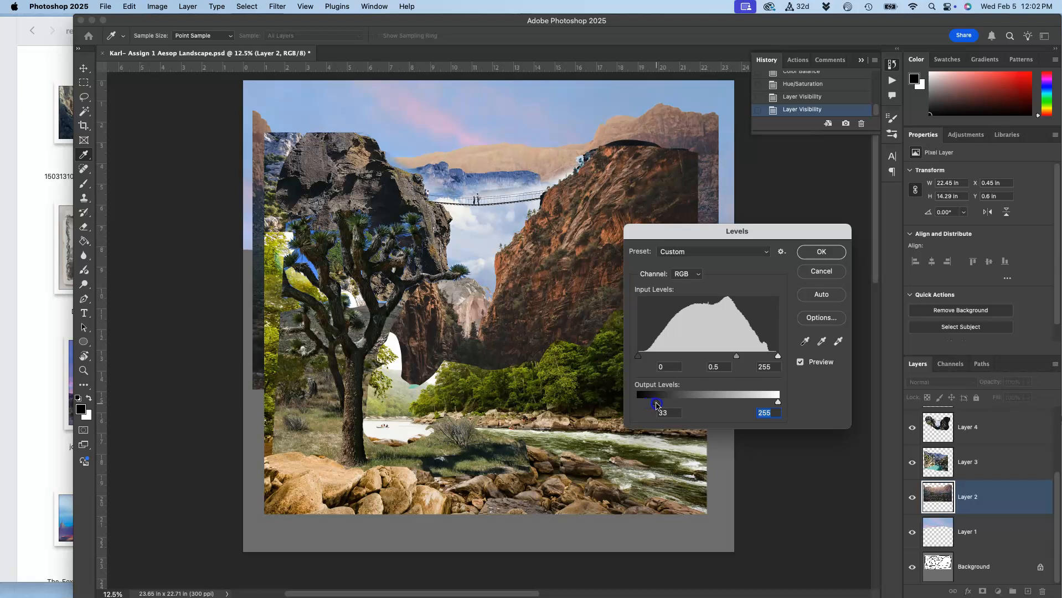
left_click_drag(671, 406, 637, 400)
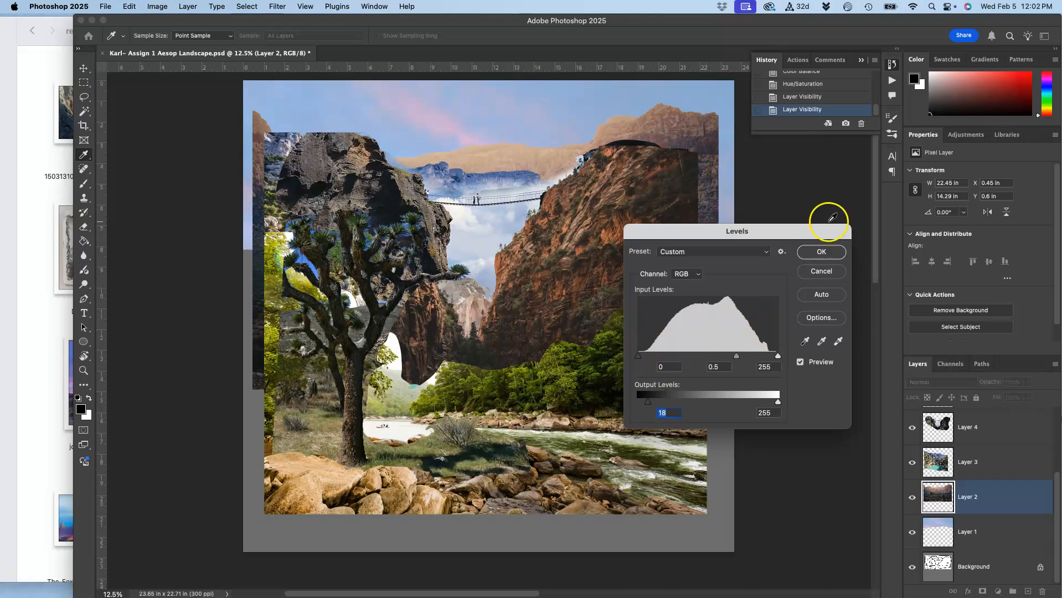
left_click(822, 253)
key("c")
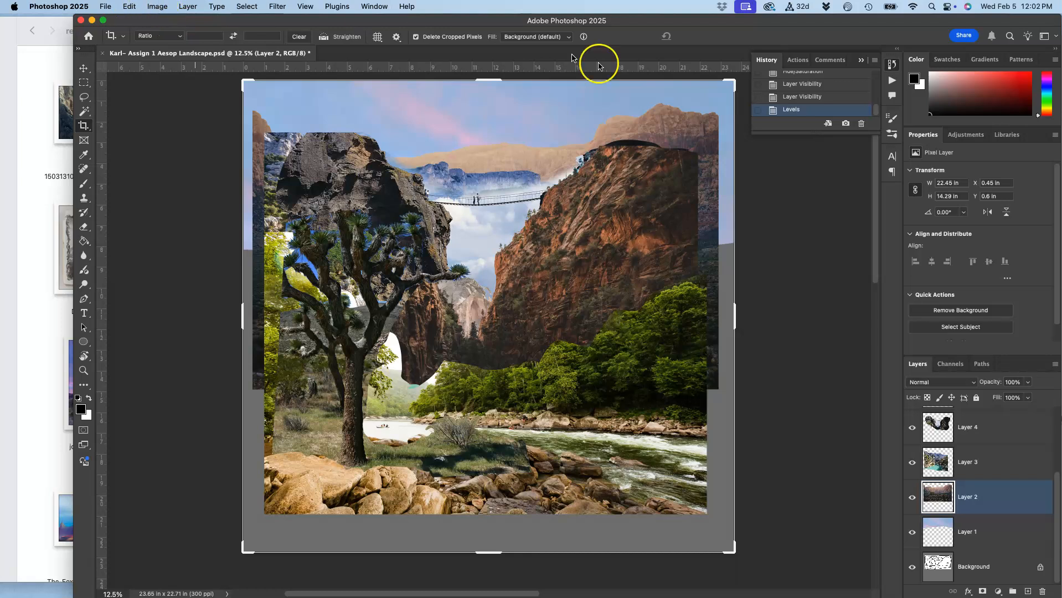
left_click(805, 97)
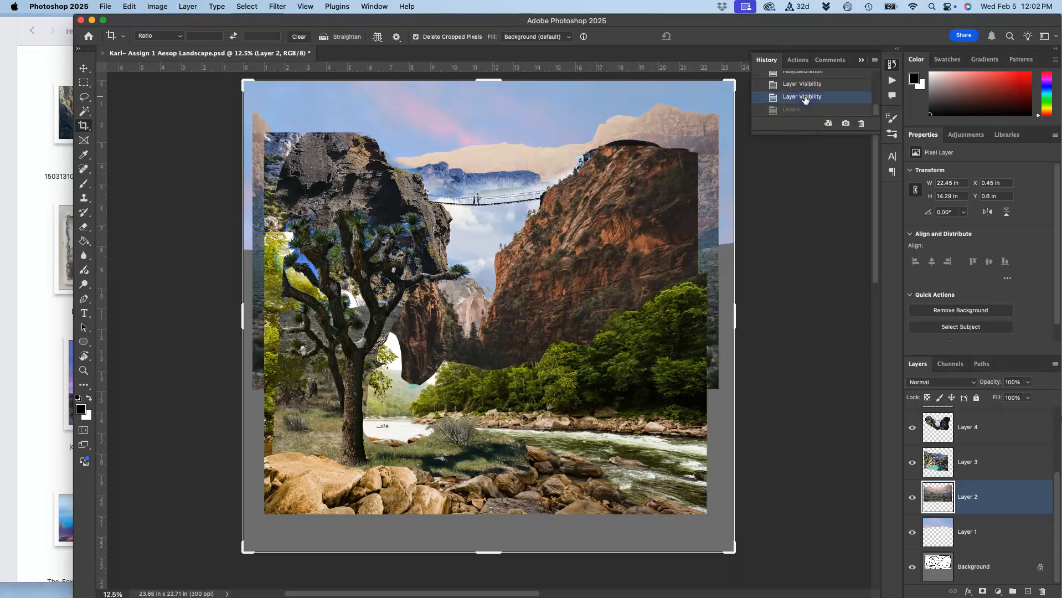
left_click(791, 108)
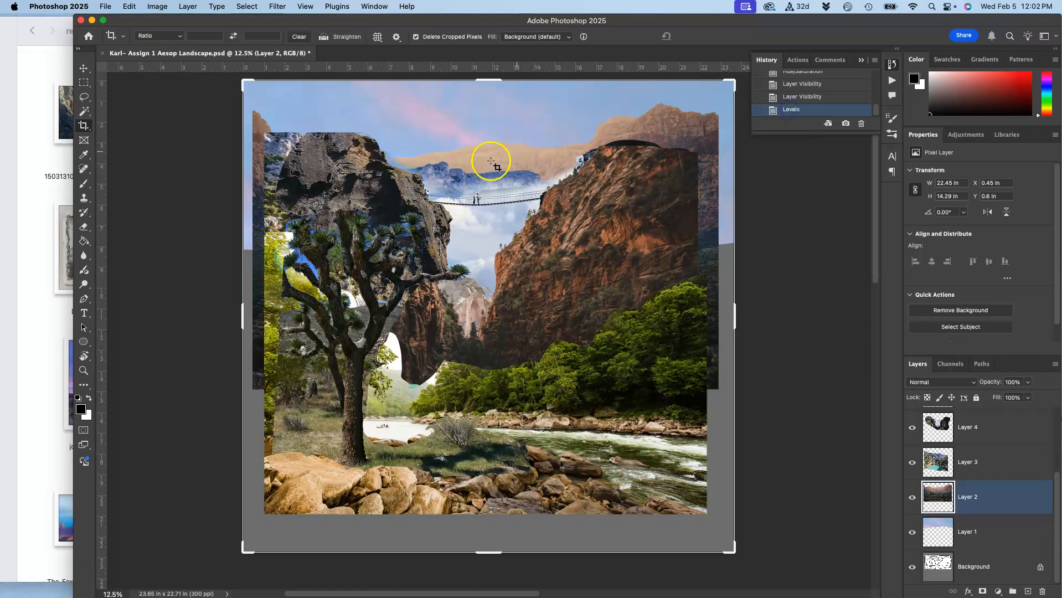
Start a Color Balance adjustment on Layer 2 and set the midtones to cyan -35, green +9 and blue +54.
left_click(158, 7)
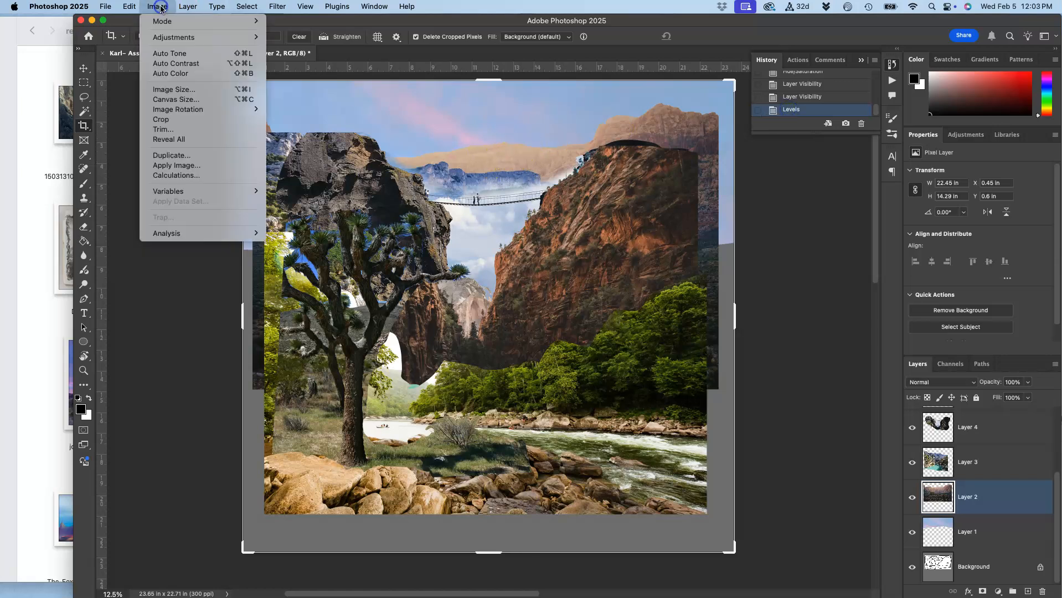
mouse_move(176, 37)
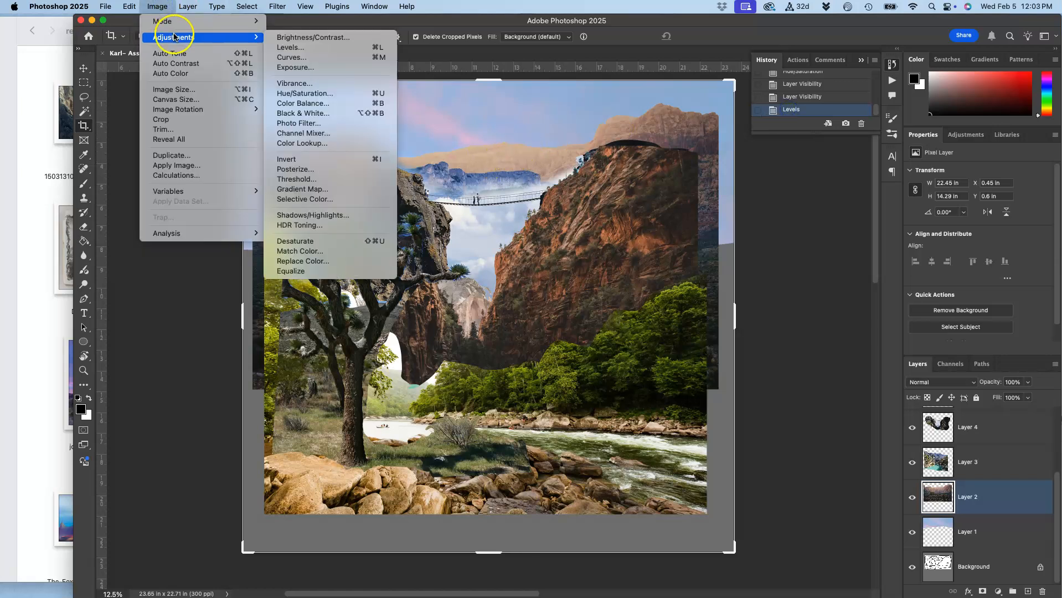
left_click(320, 57)
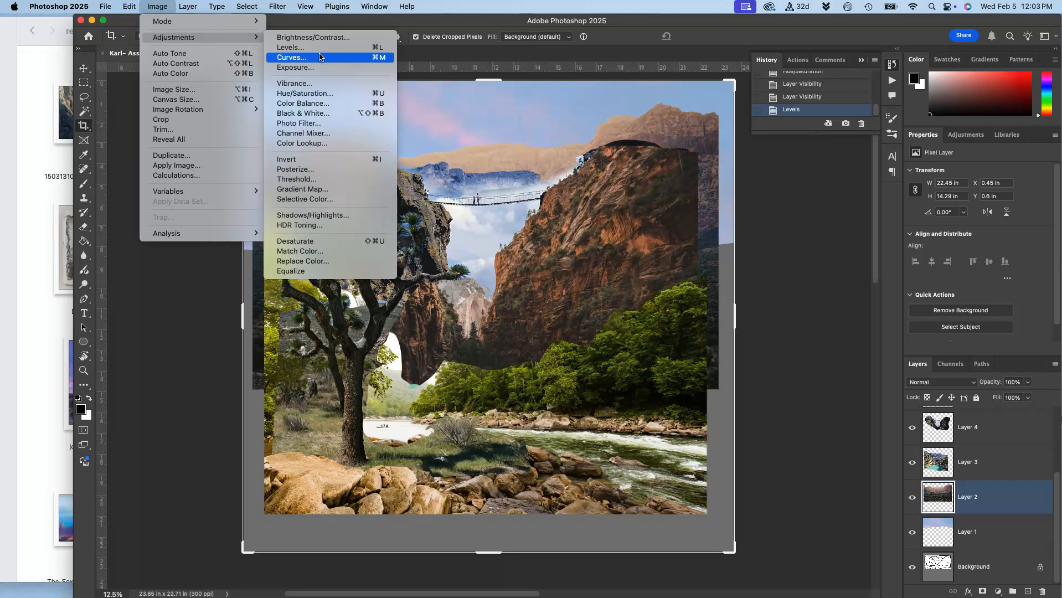
left_click(318, 103)
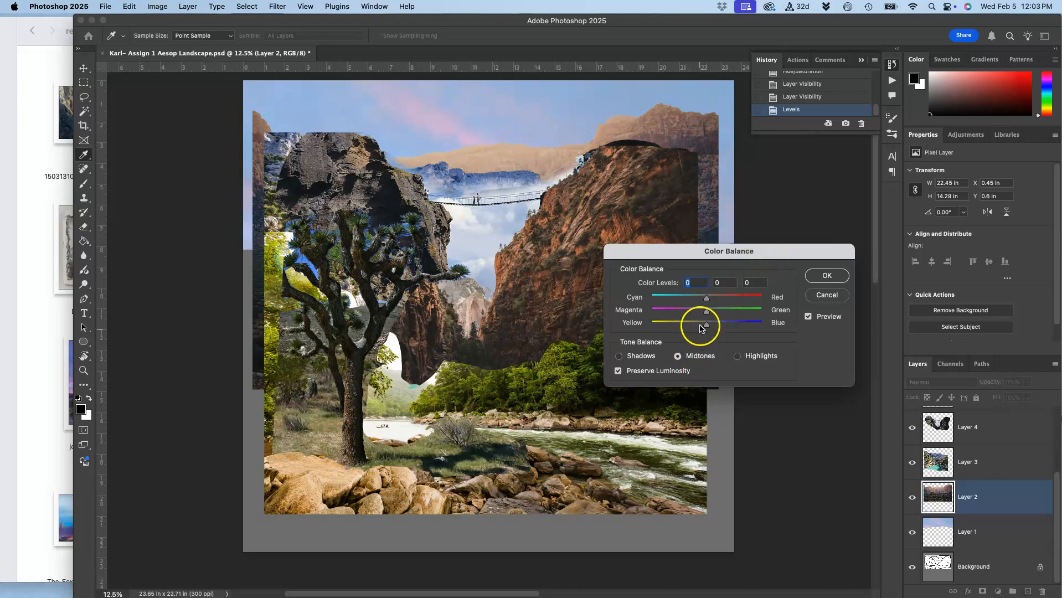
left_click_drag(705, 326, 736, 327)
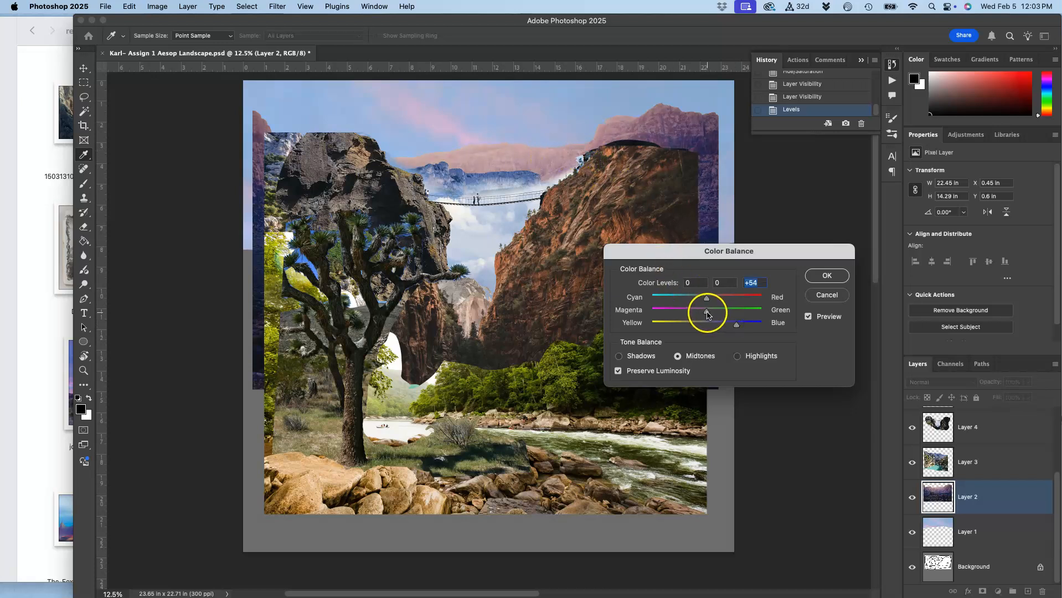
mouse_move(707, 301)
left_mouse_down()
mouse_move(688, 303)
mouse_move(715, 315)
mouse_move(694, 317)
left_mouse_up()
left_click_drag(712, 313, 711, 313)
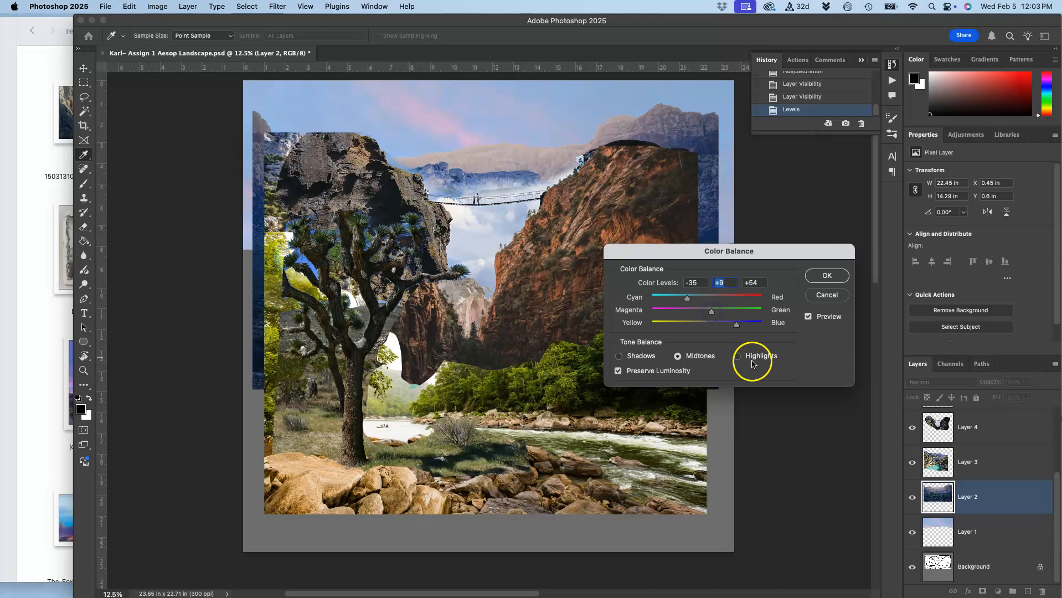
Shift the Color Balance highlights toward blue by about +34 and slightly toward red and green.
left_click(737, 356)
mouse_move(707, 327)
left_mouse_down()
mouse_move(695, 327)
mouse_move(711, 327)
left_mouse_up()
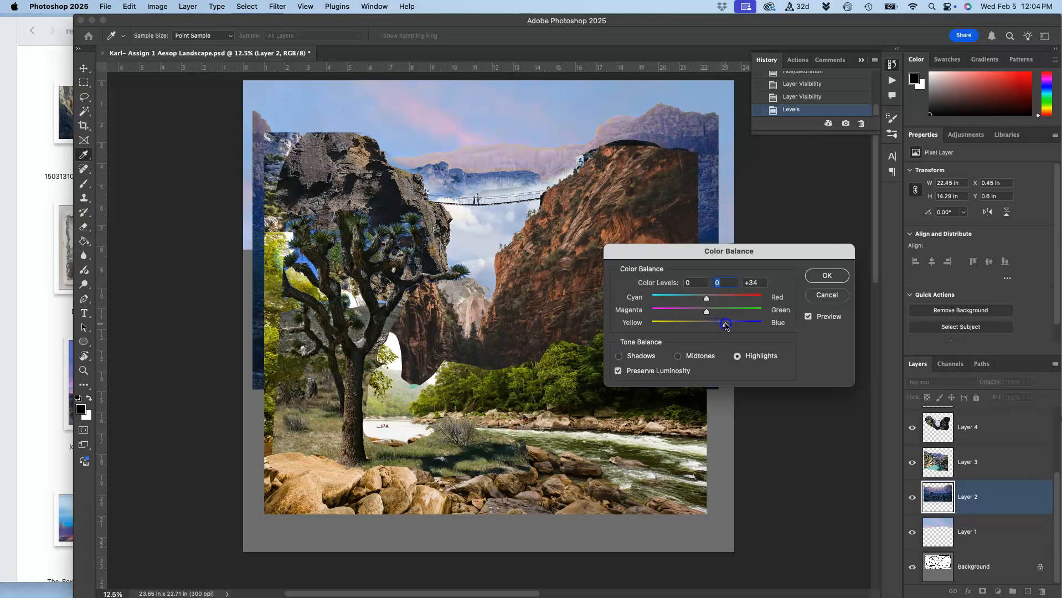
left_click_drag(724, 326, 724, 326)
left_click_drag(707, 299, 706, 300)
left_click_drag(712, 299, 711, 300)
left_click(707, 313)
left_click_drag(712, 315, 713, 315)
Set the Color Balance shadows to +15, 0, -21 and apply the adjustment to Layer 2.
left_click(619, 357)
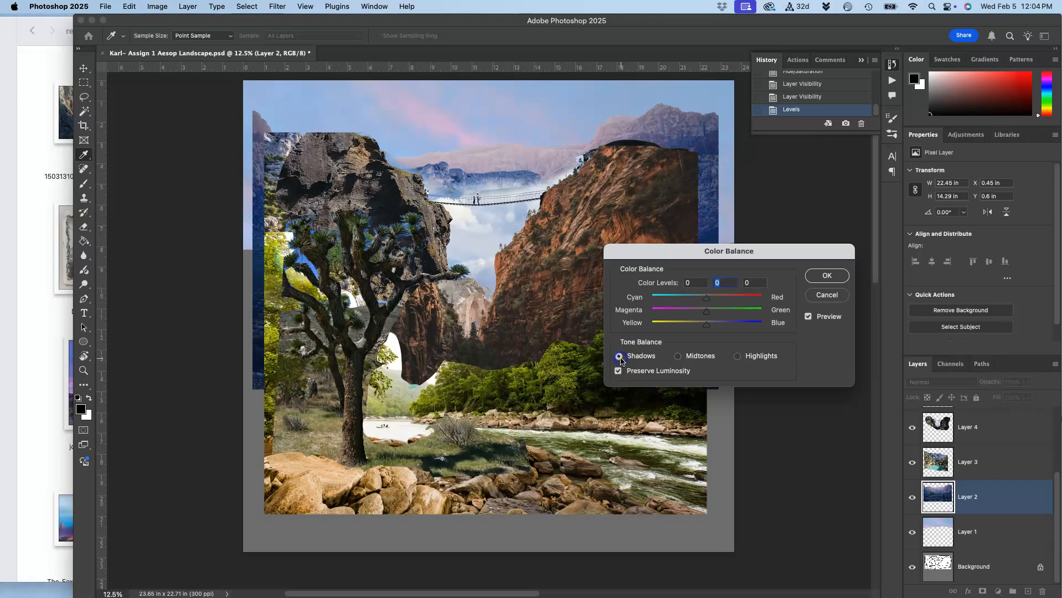
left_click(712, 329)
left_click_drag(699, 330, 696, 330)
left_click(708, 299)
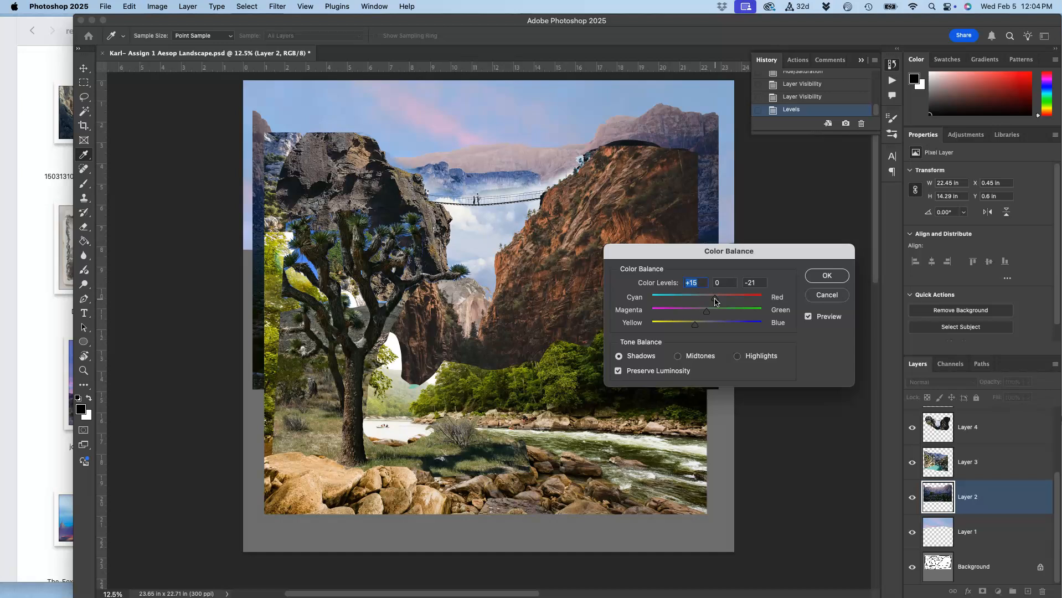
left_click(825, 277)
key("c")
Compare the mountain layer's original, Levels and Color Balance states in the history, ending on the Color Balance state.
left_click(797, 97)
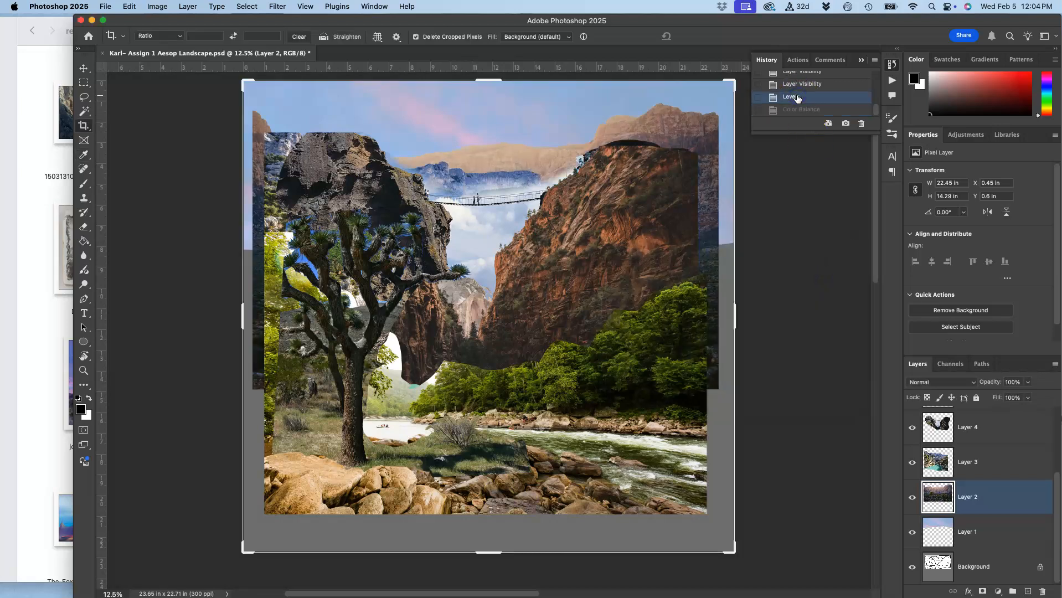
left_click(795, 108)
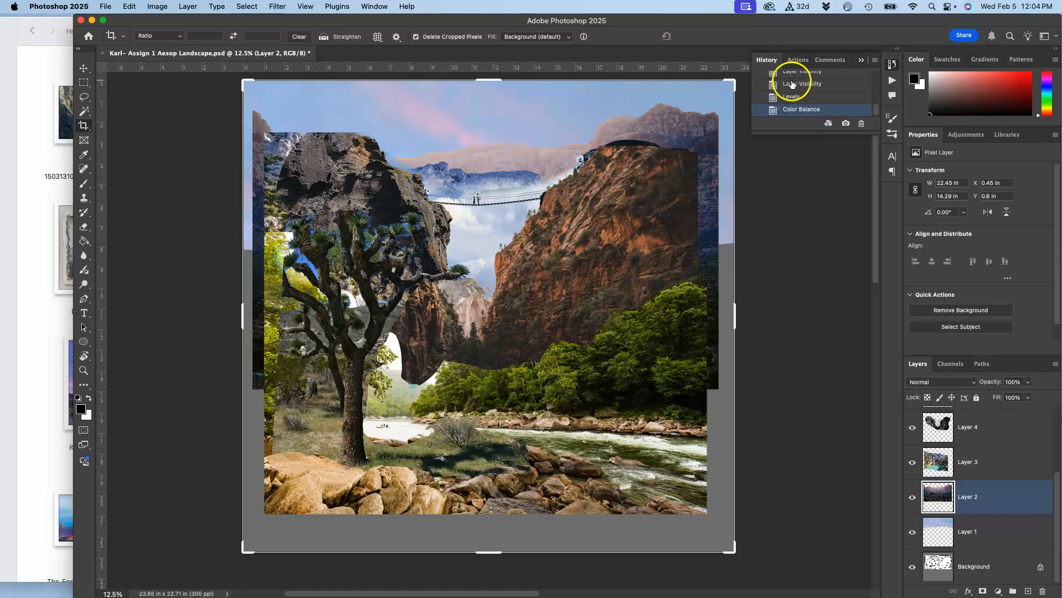
left_click(791, 84)
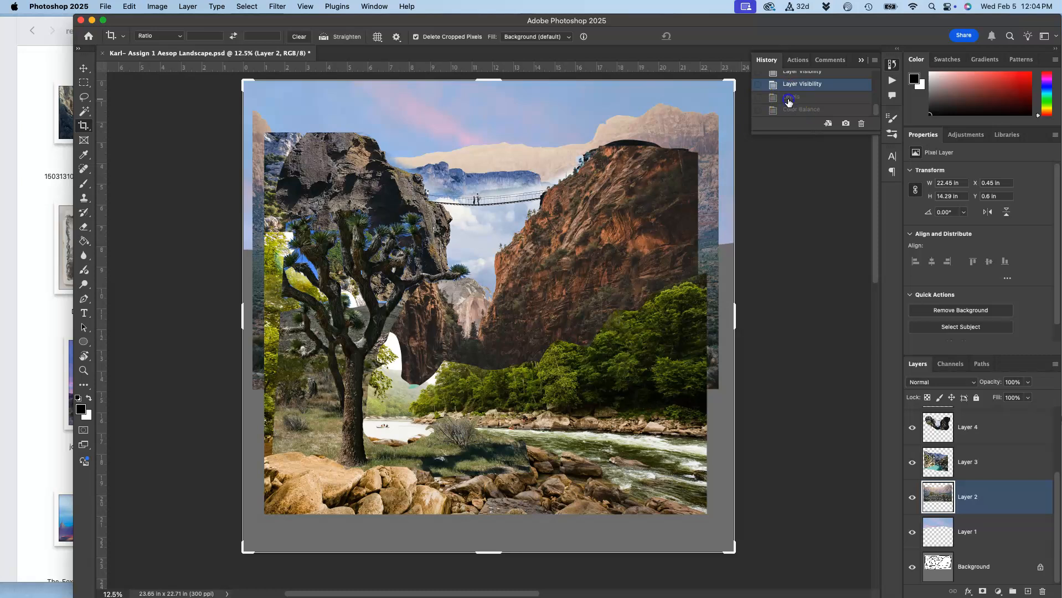
left_click(790, 98)
left_click(790, 110)
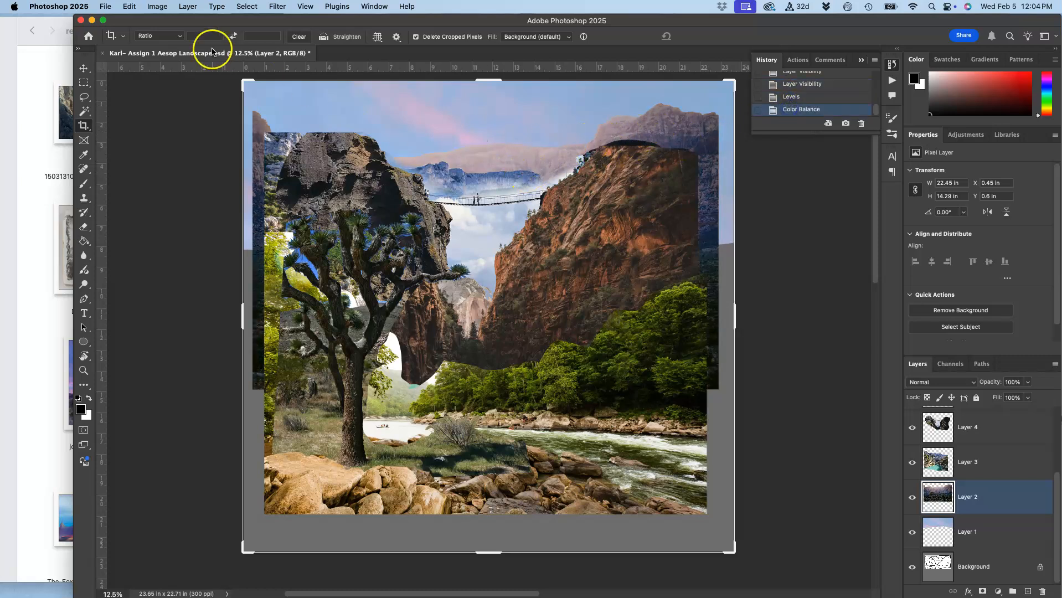
Apply a slight Hue/Saturation adjustment to the mountain layer, Layer 2.
left_click(157, 7)
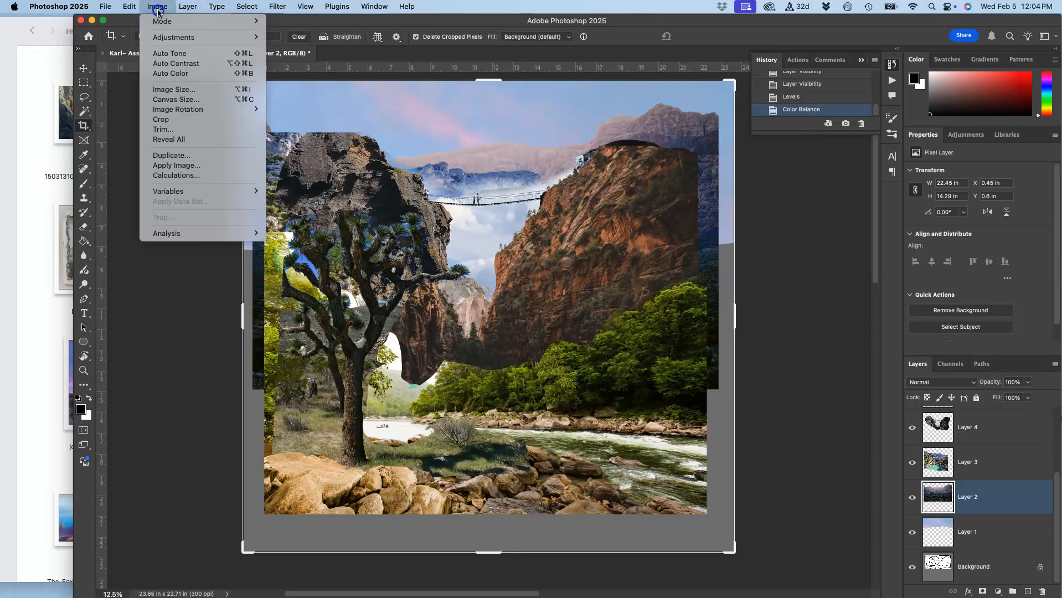
mouse_move(249, 36)
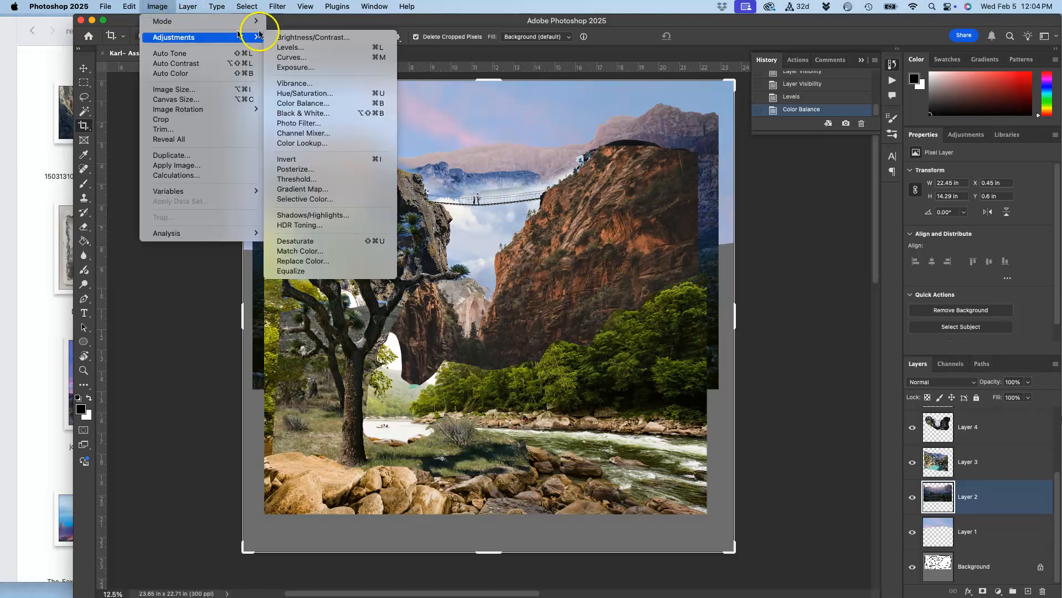
left_click(294, 99)
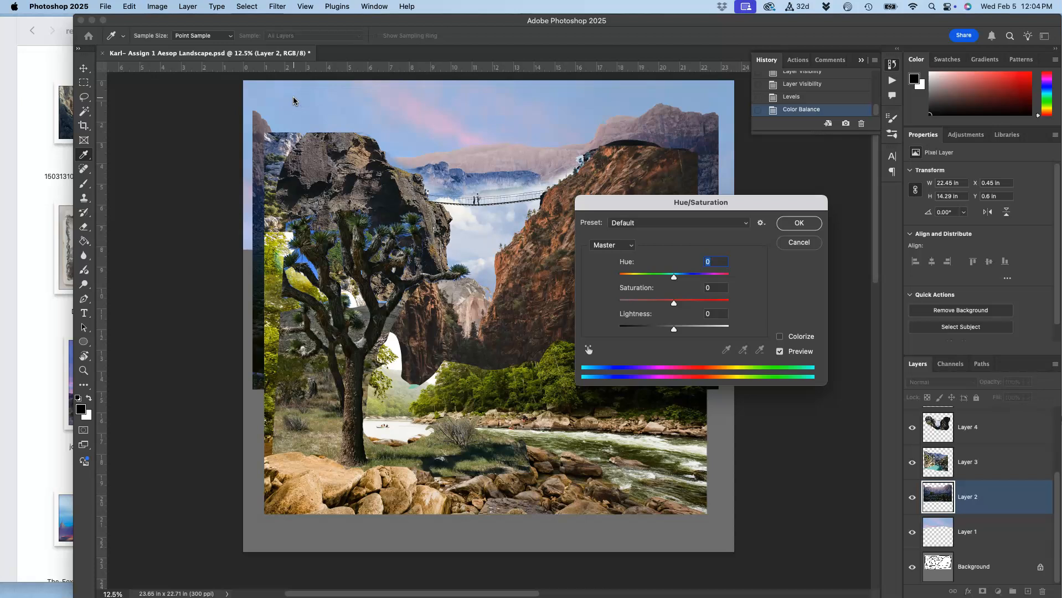
left_click_drag(665, 205, 733, 243)
left_click_drag(744, 311, 748, 343)
left_click(867, 262)
key("c")
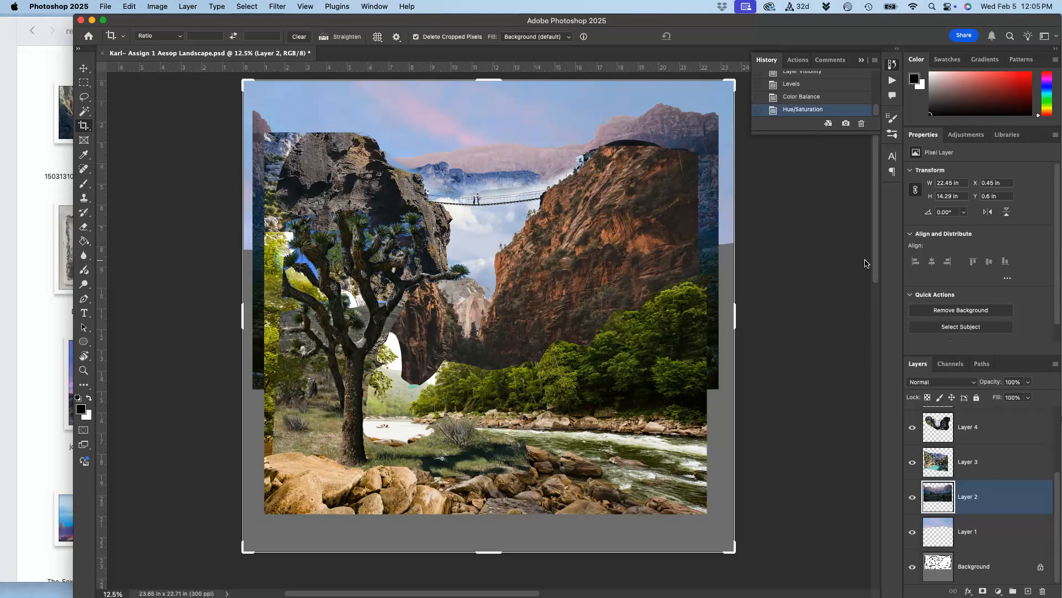
Compare Layer 2's Levels, Color Balance and Hue/Saturation states in the history, ending on the Hue/Saturation state.
left_click(809, 73)
left_click(807, 91)
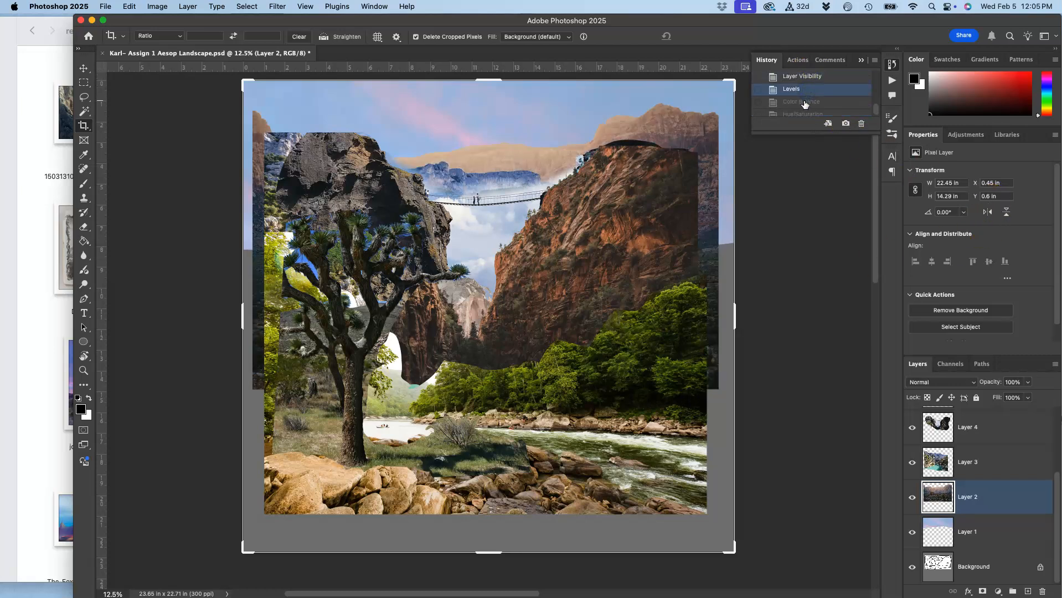
left_click(805, 102)
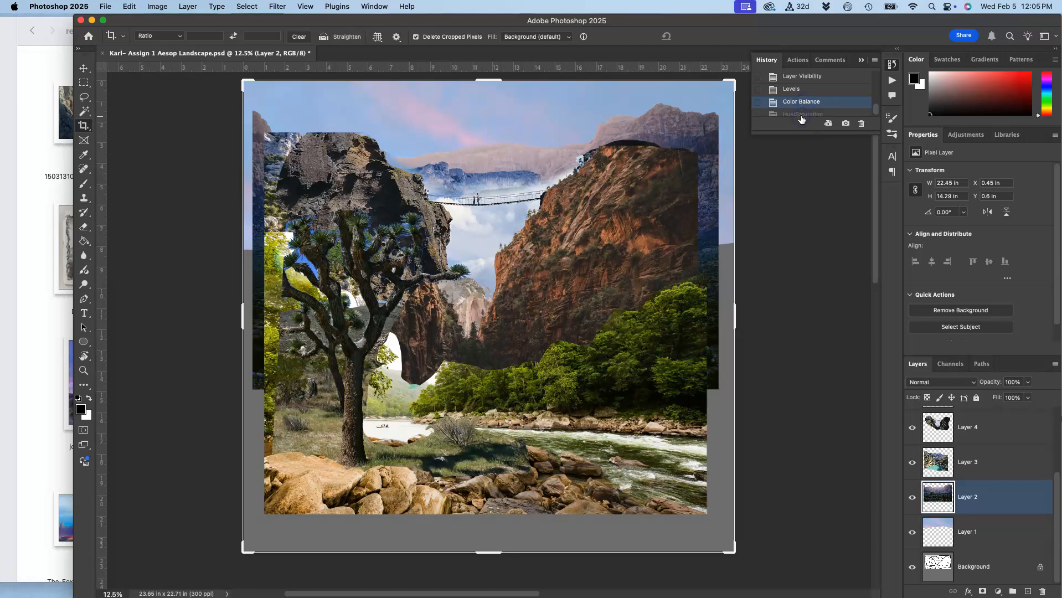
left_click(801, 114)
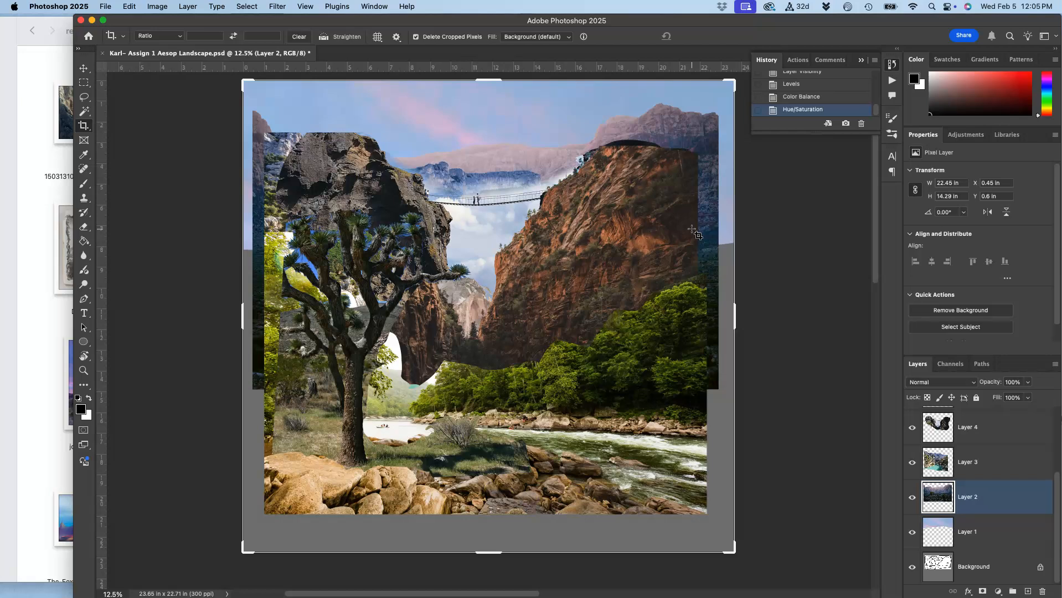
Select Layer 3 and toggle its visibility off and back on to identify its area in the landscape.
left_click(968, 471)
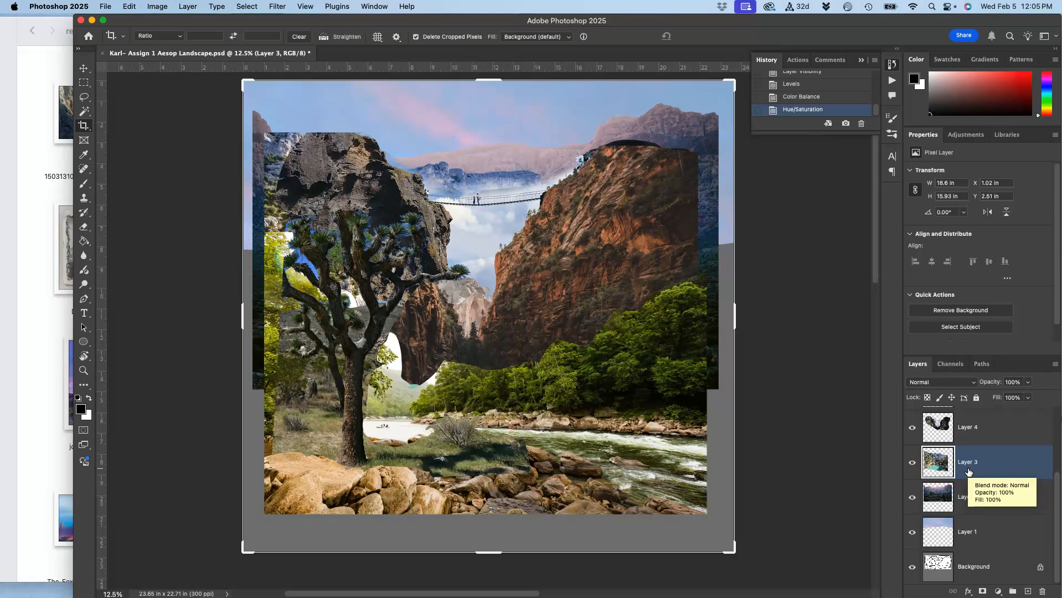
key("super+equal")
scroll(968, 472, "up", 2)
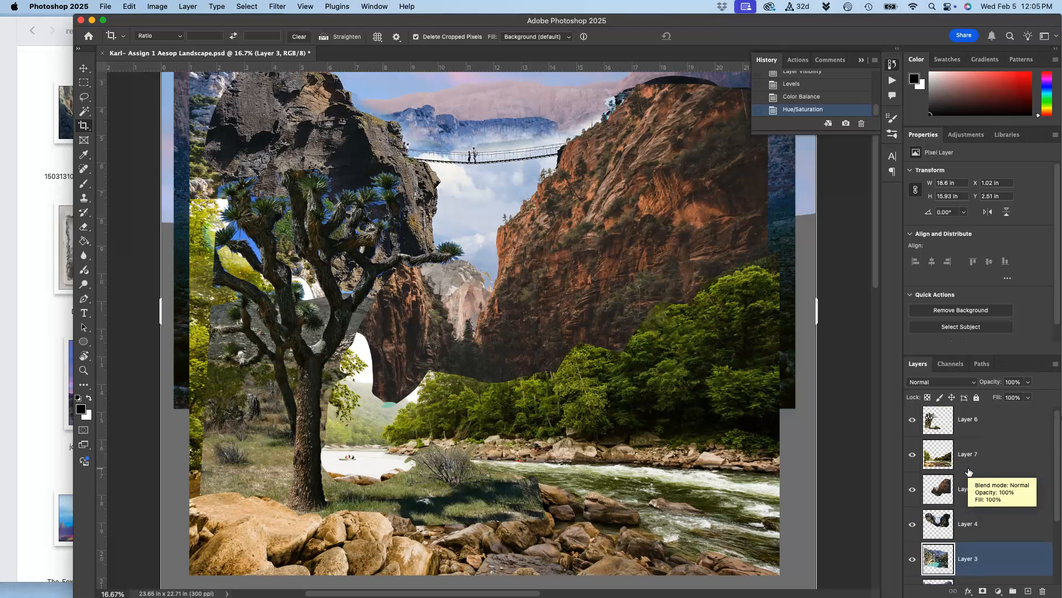
scroll(765, 328, "up", 5)
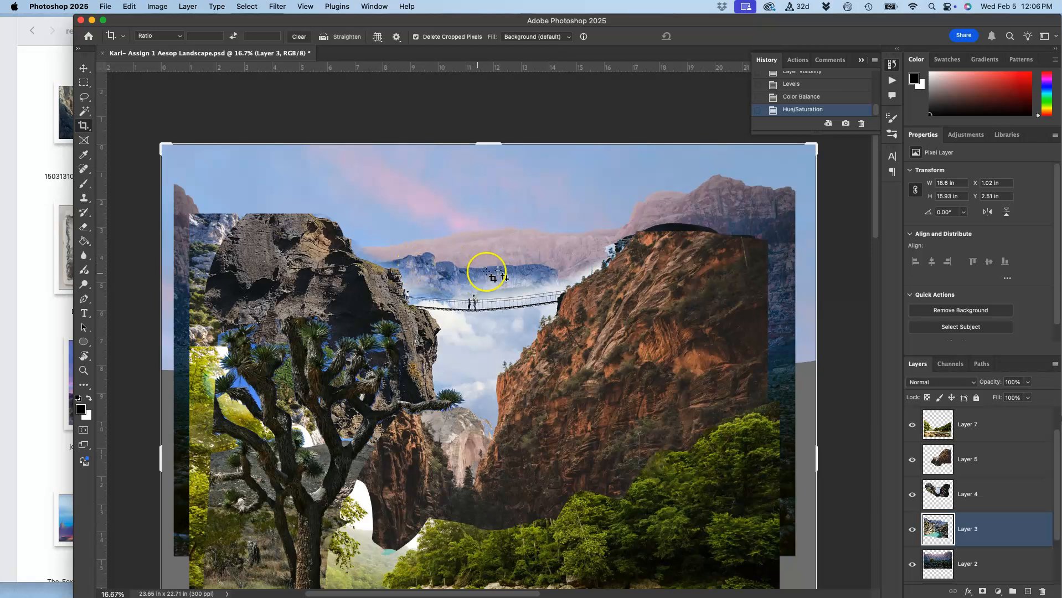
left_click(913, 530)
left_click(912, 530)
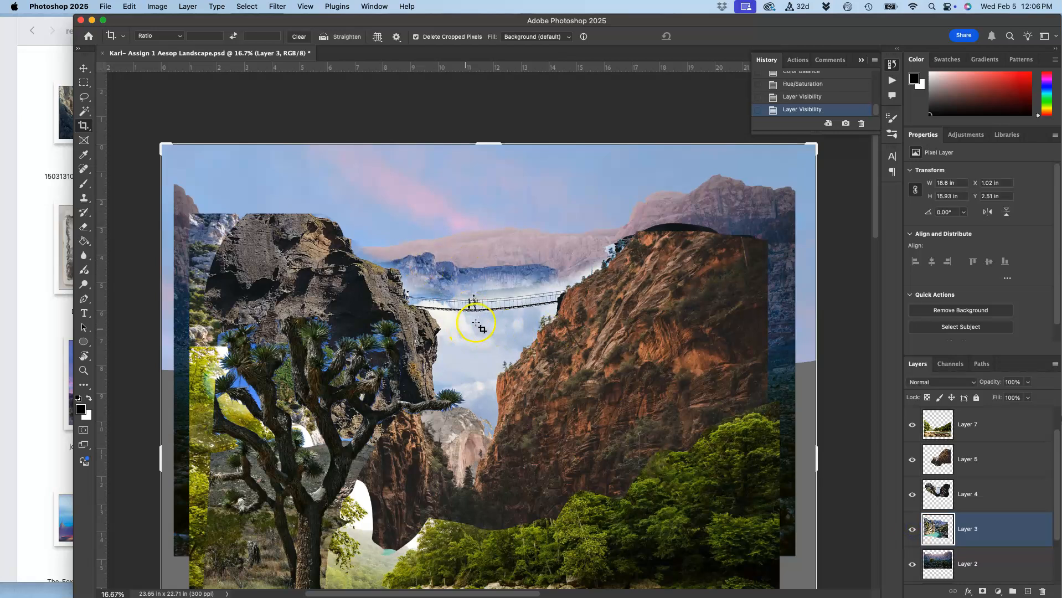
Start a Levels adjustment on Layer 3 and set the midtone input level to 1.42.
left_click(154, 6)
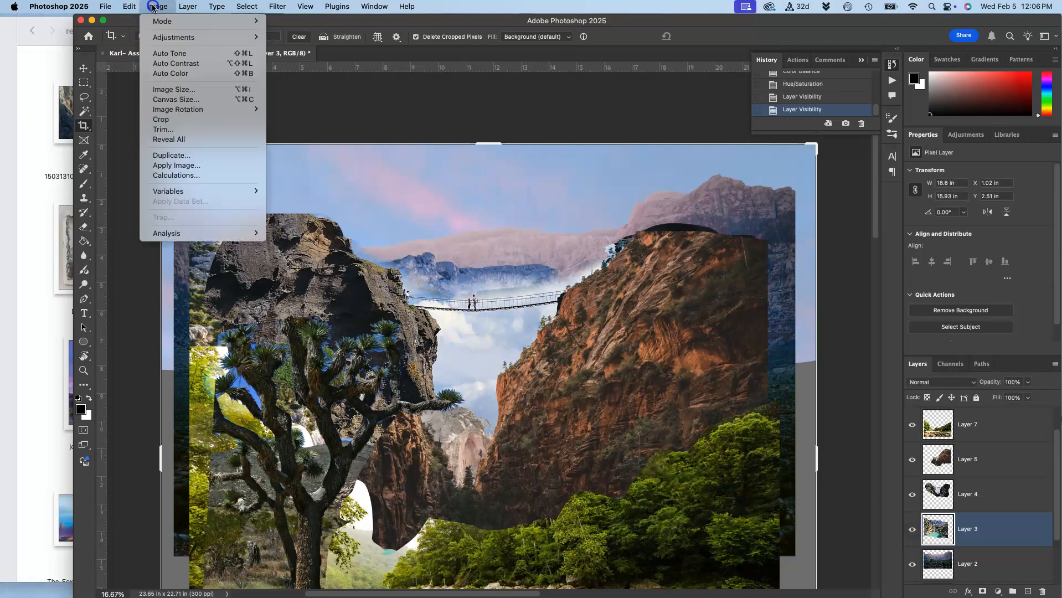
mouse_move(177, 37)
left_click(305, 50)
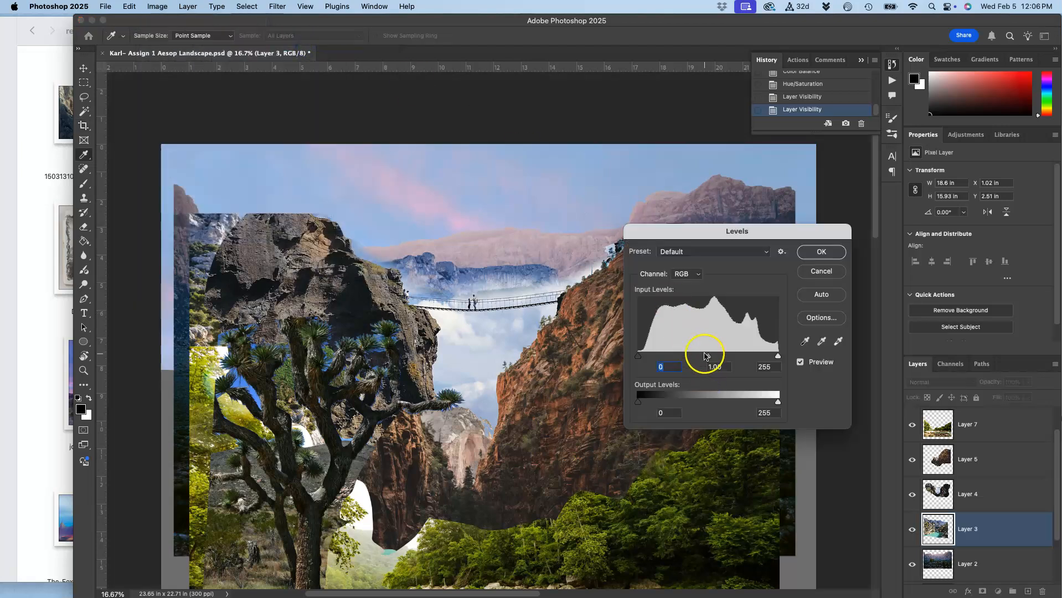
left_click_drag(709, 357, 688, 359)
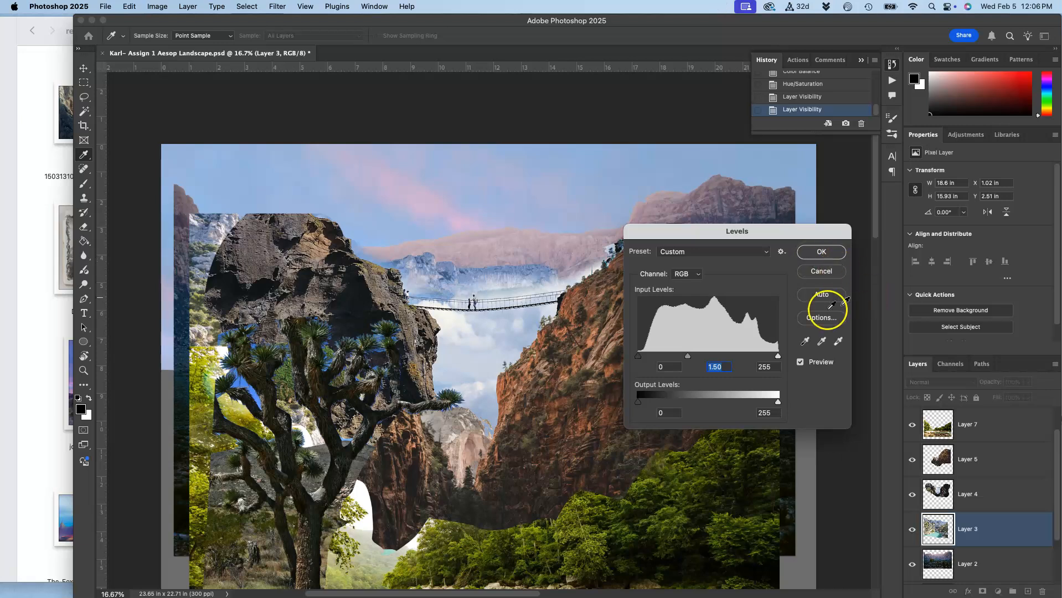
mouse_move(688, 359)
left_mouse_down()
mouse_move(711, 358)
mouse_move(693, 360)
left_mouse_up()
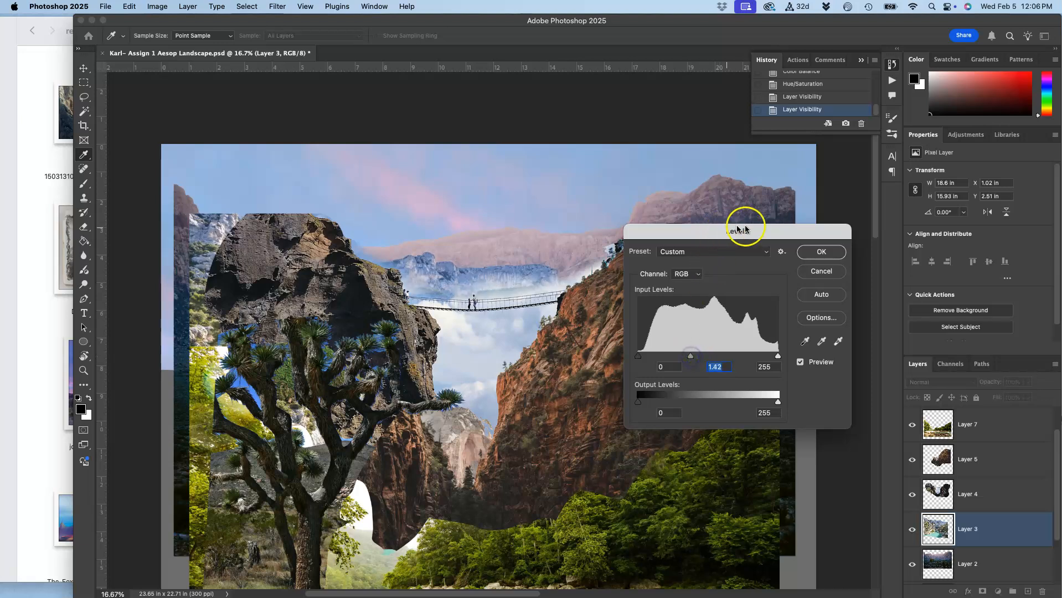
Set the Levels output range to 24 for blacks and 246 for whites, and apply the adjustment to Layer 3.
left_click_drag(774, 408, 773, 405)
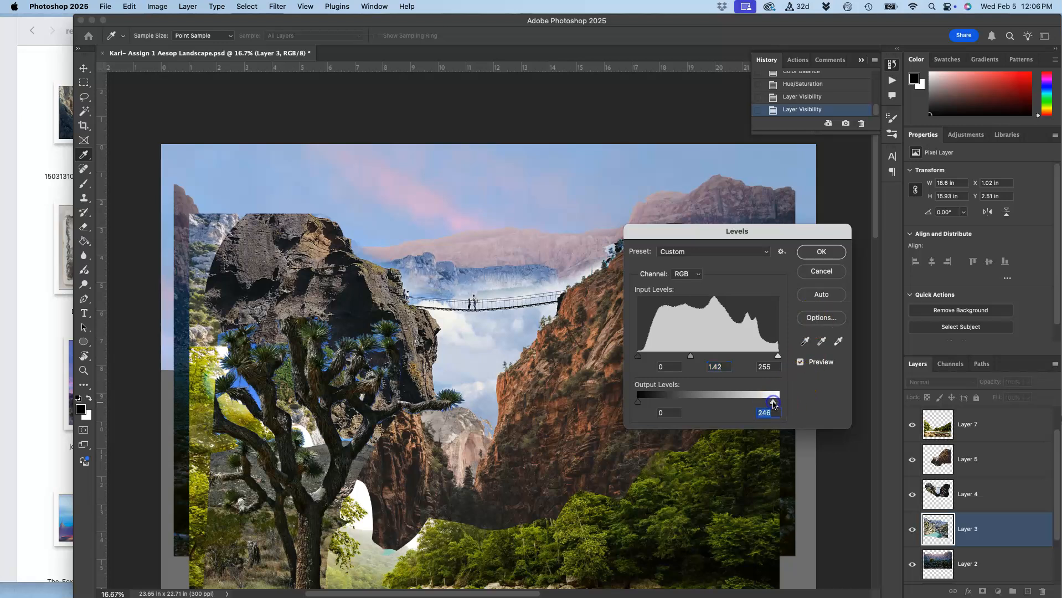
left_click_drag(640, 404, 652, 406)
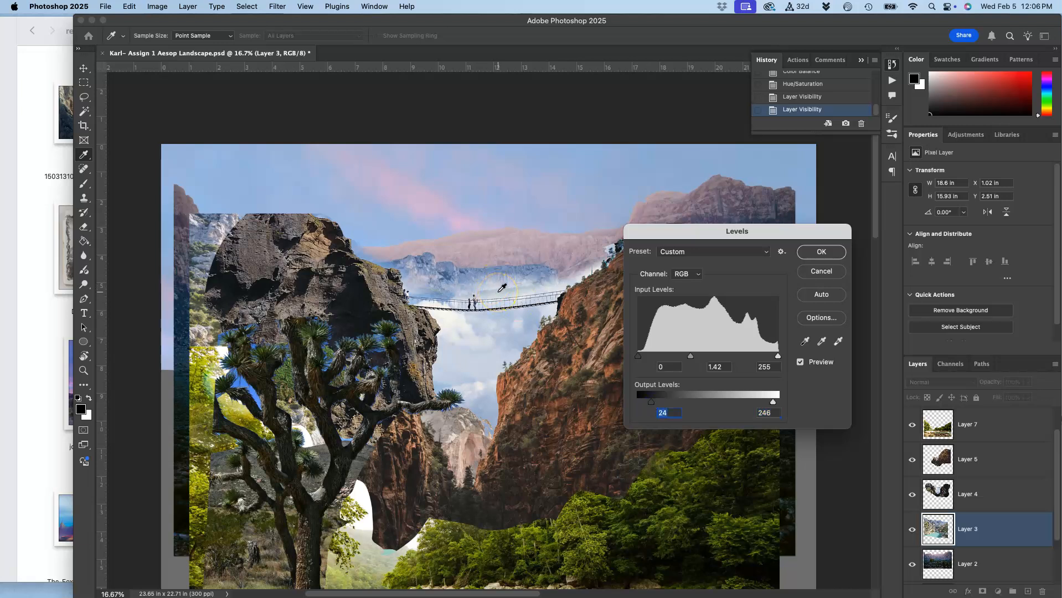
left_click(821, 252)
key("c")
Start a Color Balance adjustment on Layer 3.
scroll(631, 324, "down", 2)
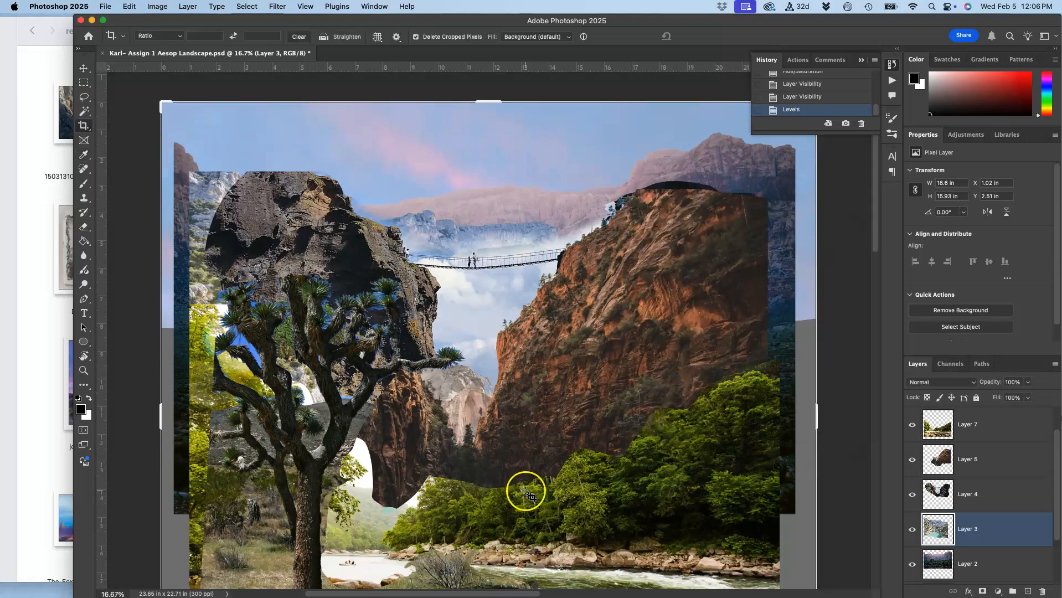
left_click(157, 6)
mouse_move(163, 39)
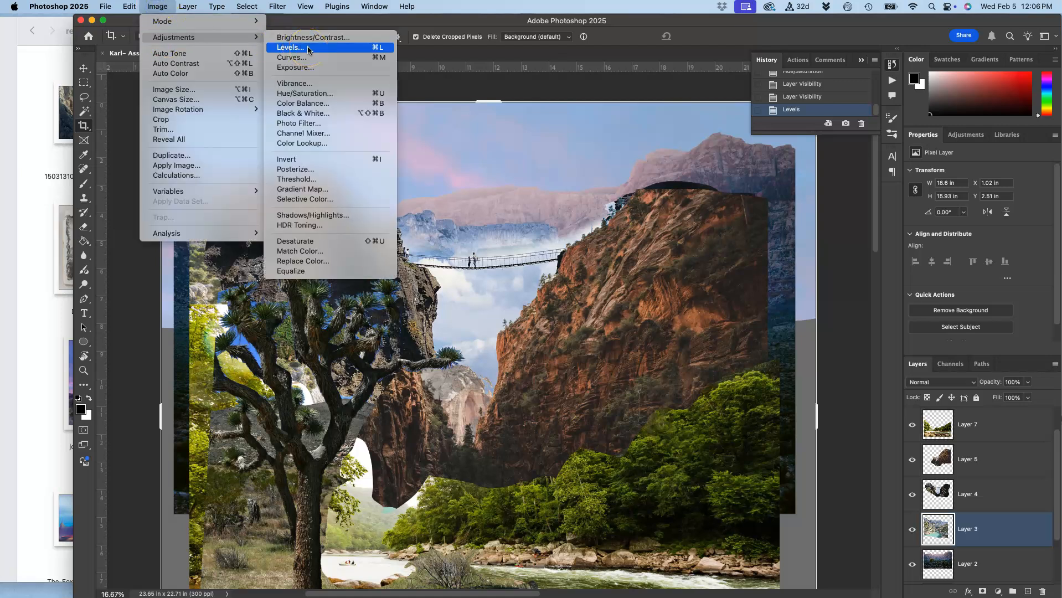
left_click(302, 103)
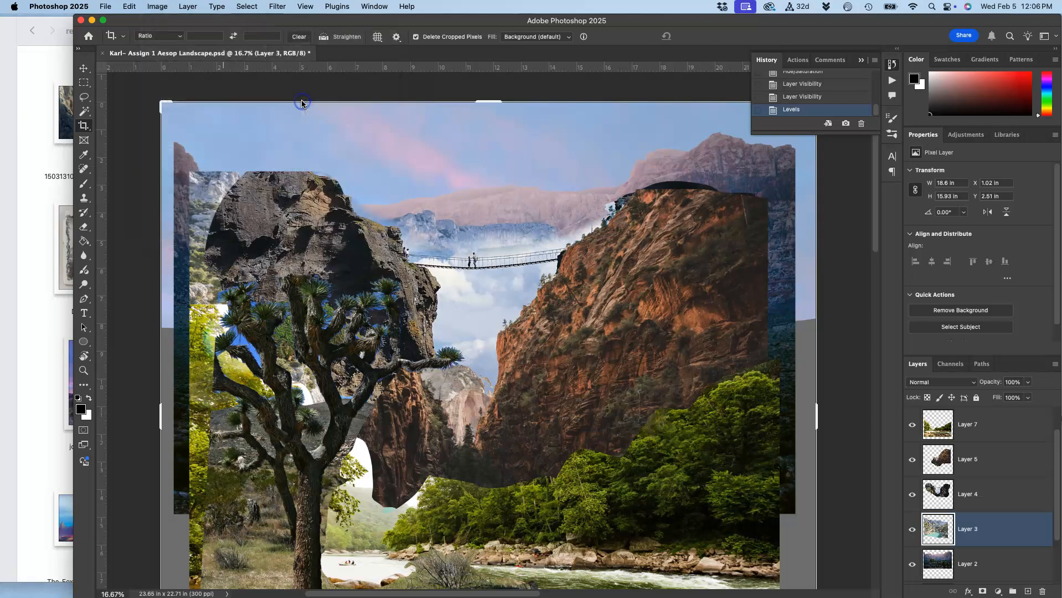